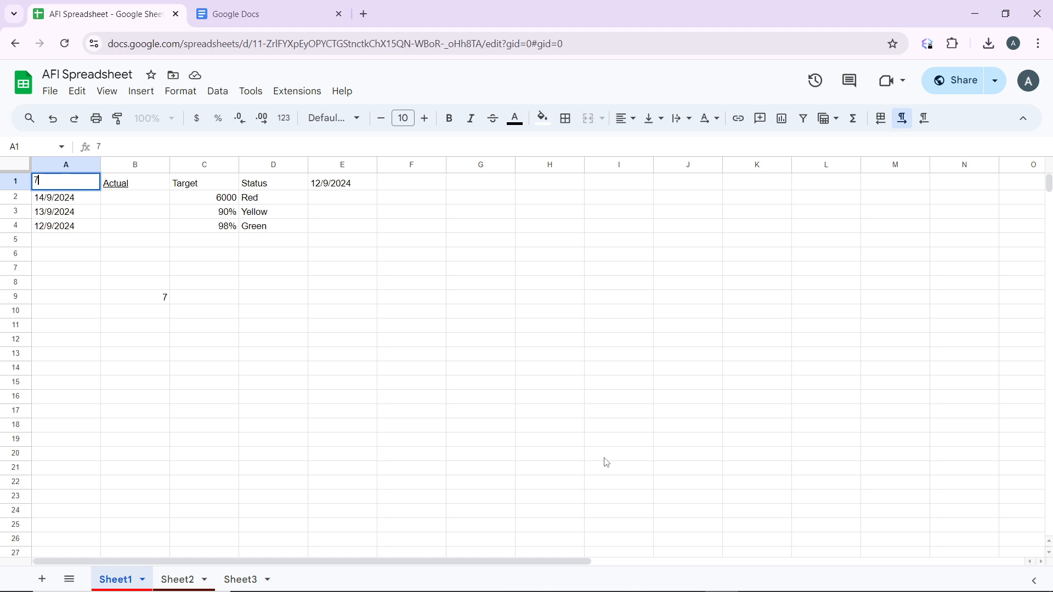
Commit the value 7 in cell A1 and select the empty cell G1.
left_click(301, 211)
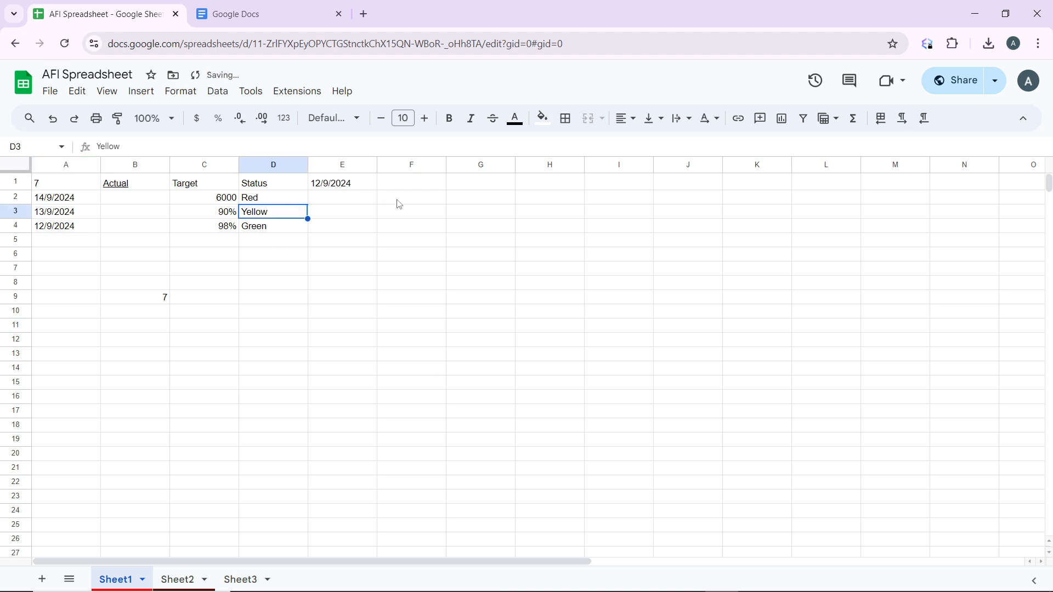
left_click(428, 185)
left_click(471, 189)
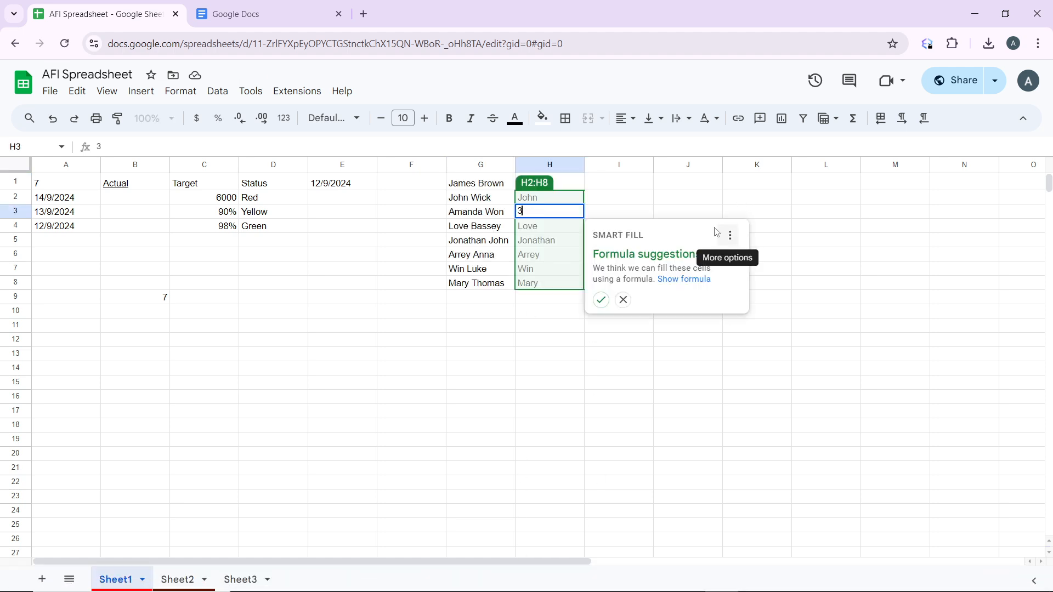
Dismiss the Smart Fill suggestion and clear the stray 3 from cell H3.
left_click(675, 197)
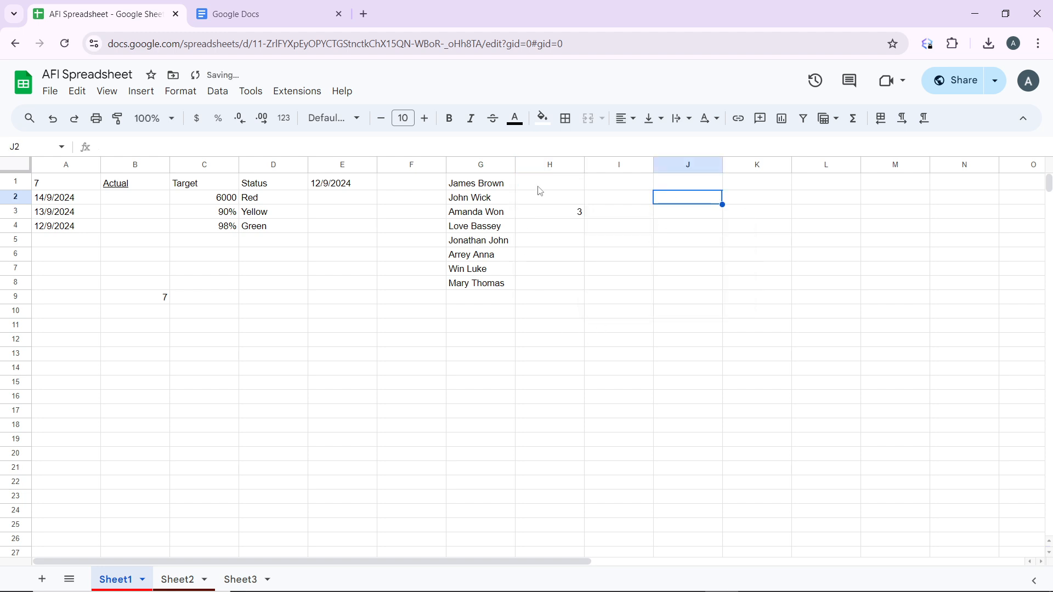
left_click(569, 204)
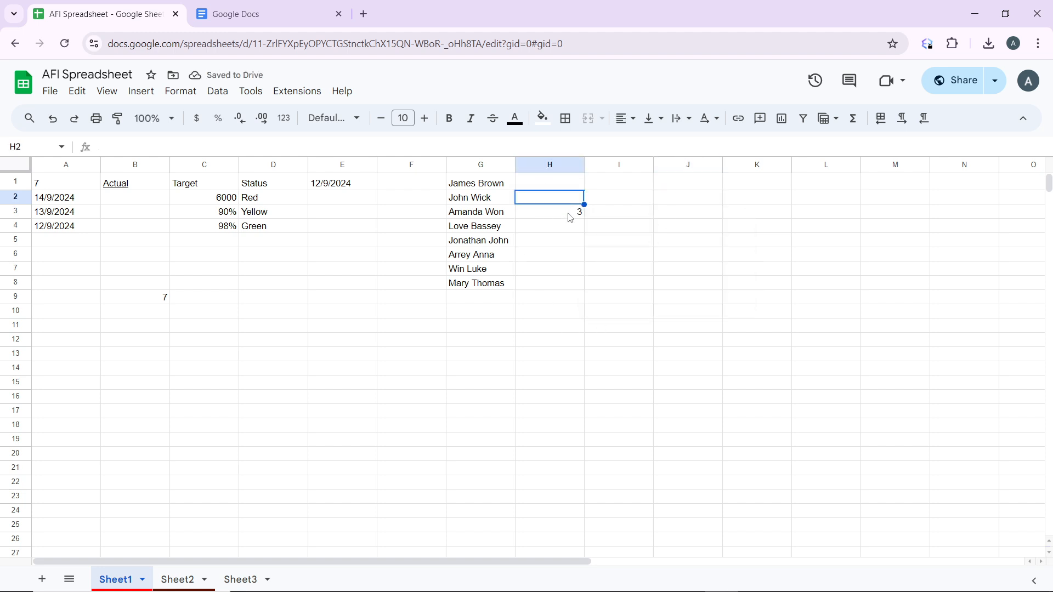
left_click(570, 215)
key("Delete")
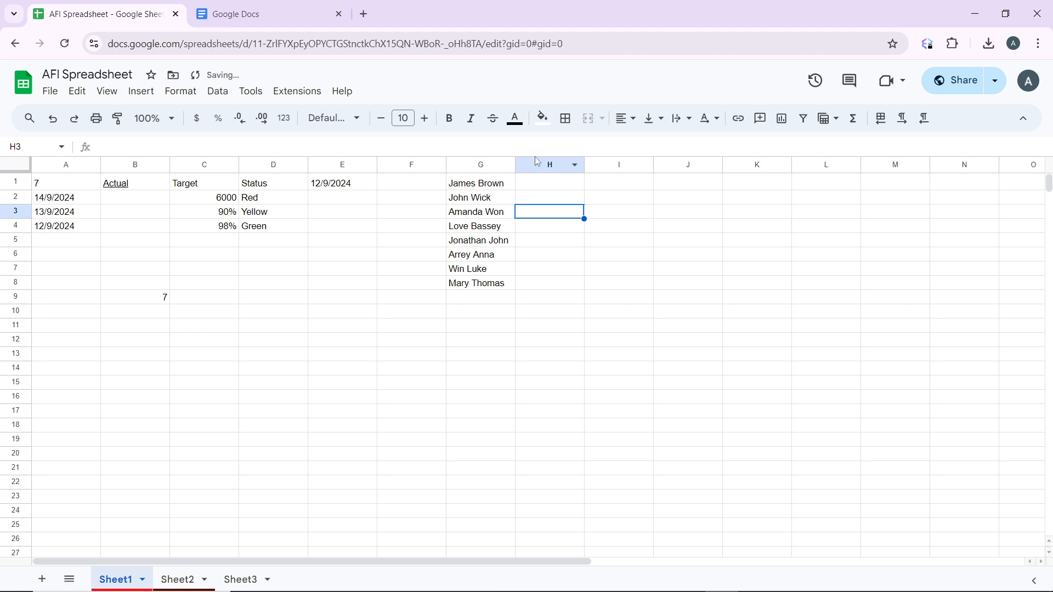
Enter the first name of the person listed in G1 into cell H1.
left_click(535, 189)
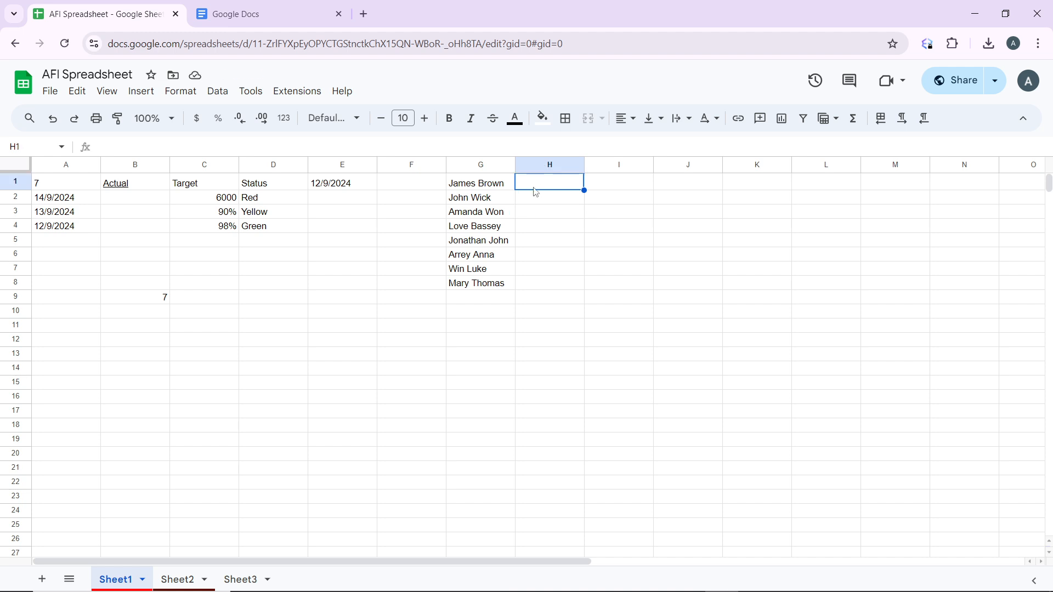
type("Ja")
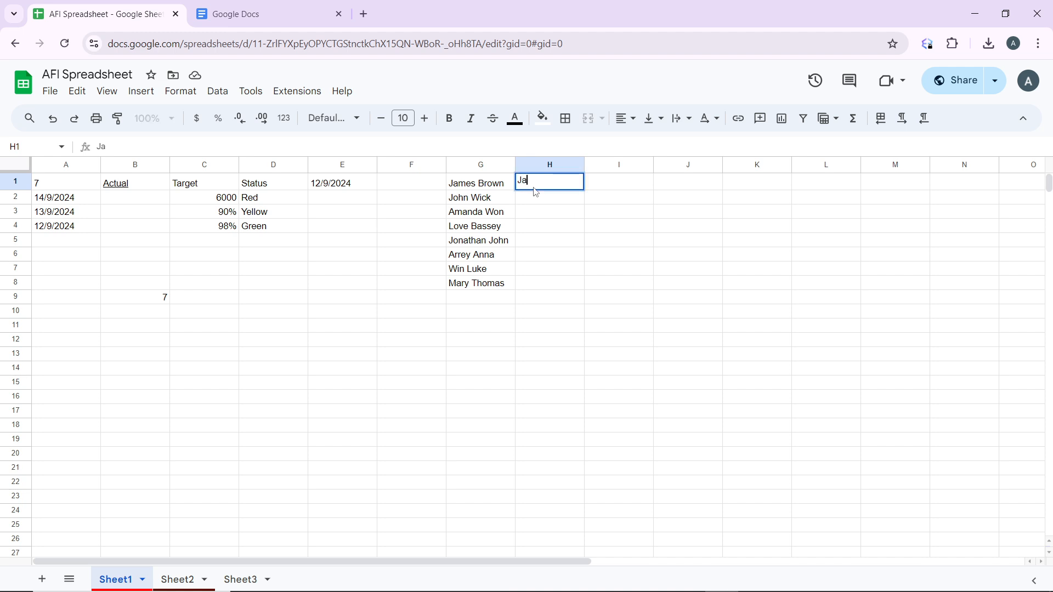
type("mes")
left_click(540, 205)
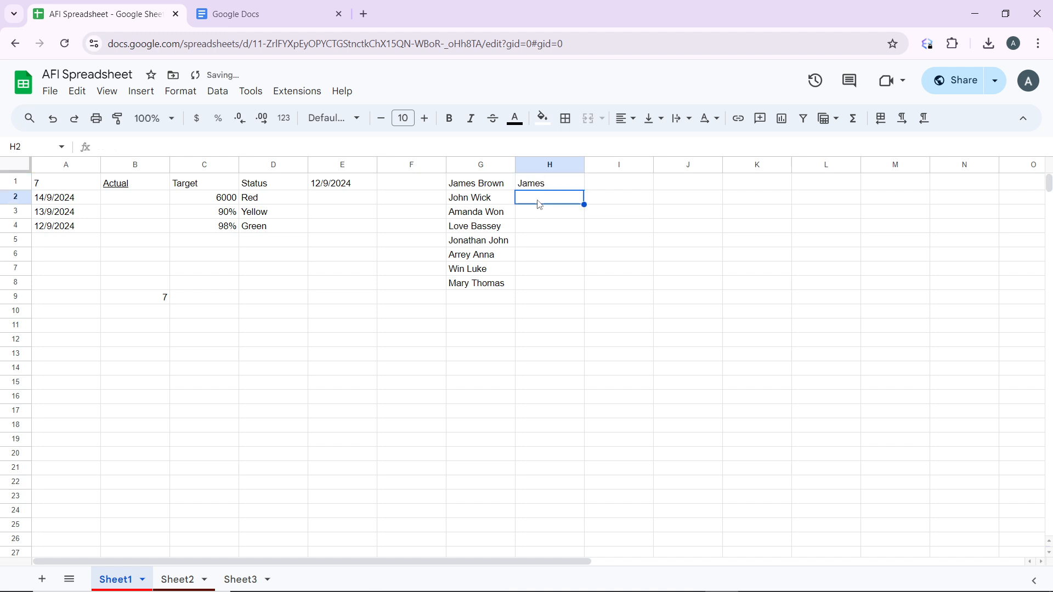
type("93")
key("BackSpace")
key("BackSpace")
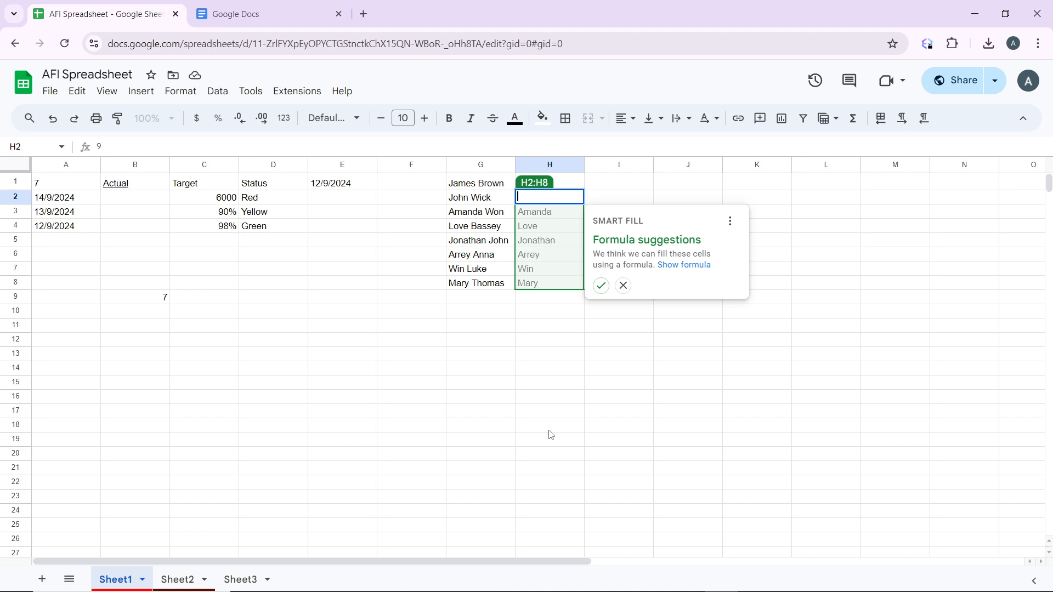
left_click(667, 475)
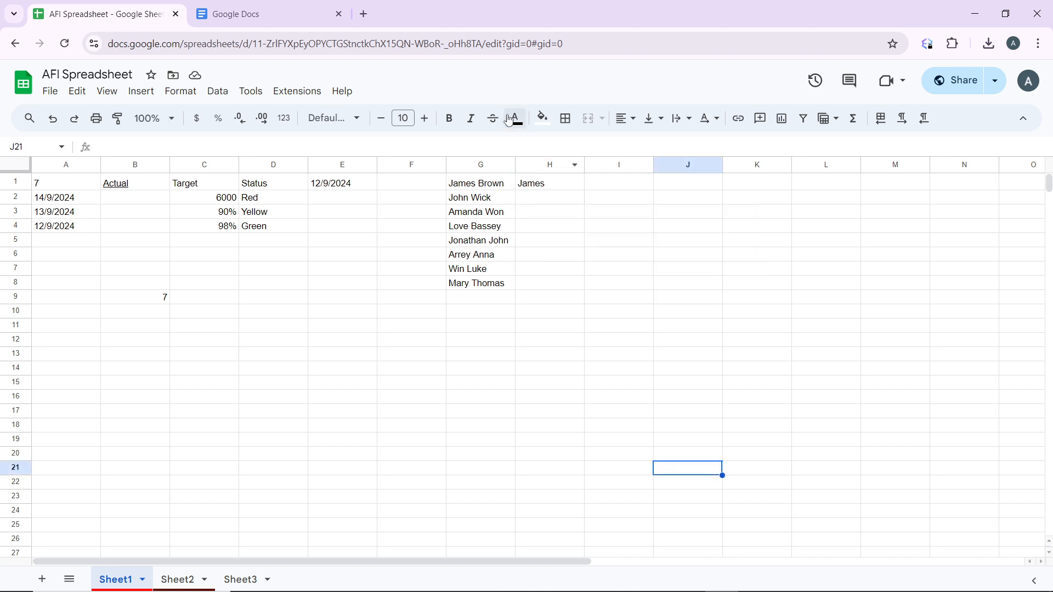
Enter the first names of the people listed in G2 and G3 into cells H2 and H3.
left_click(546, 189)
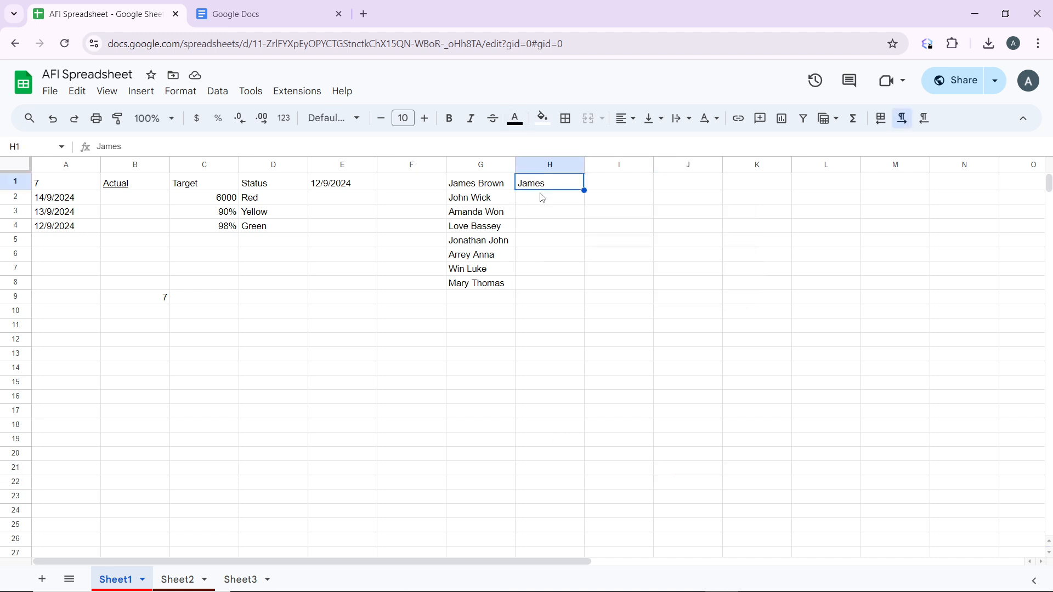
left_click(542, 198)
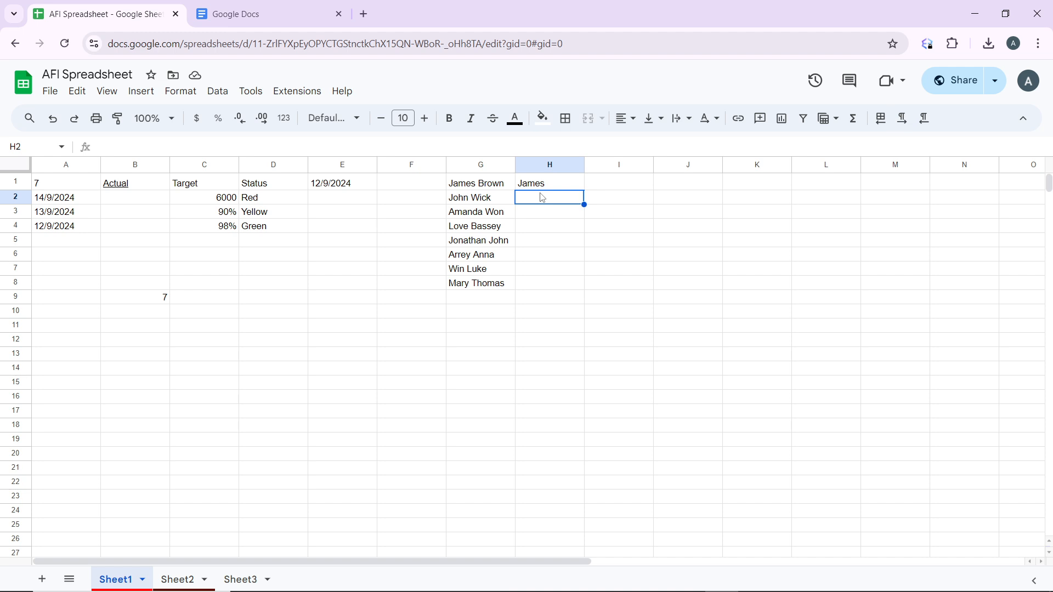
type("J")
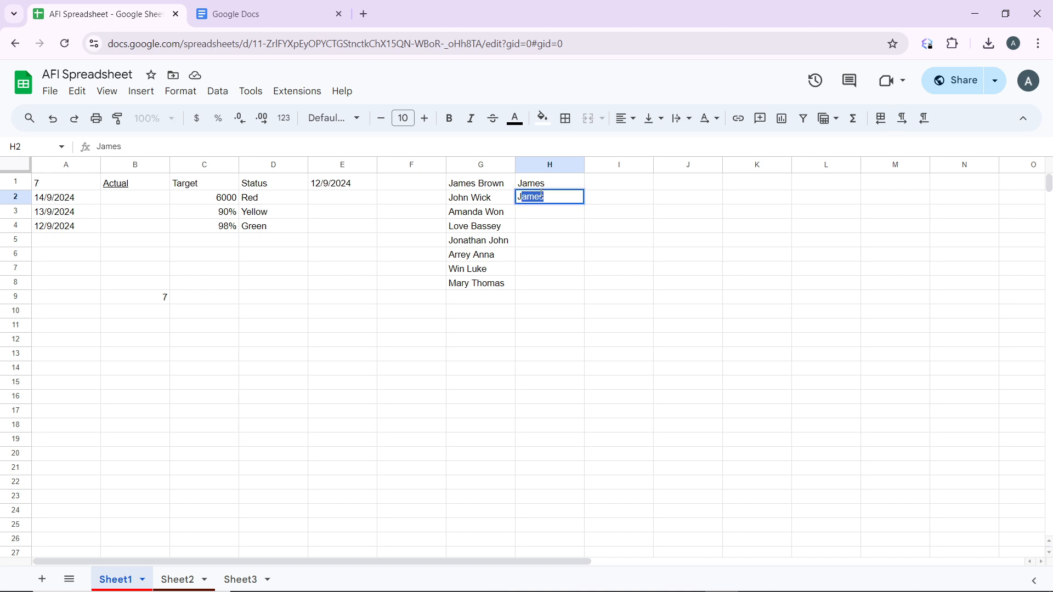
type("ohn")
left_click(548, 219)
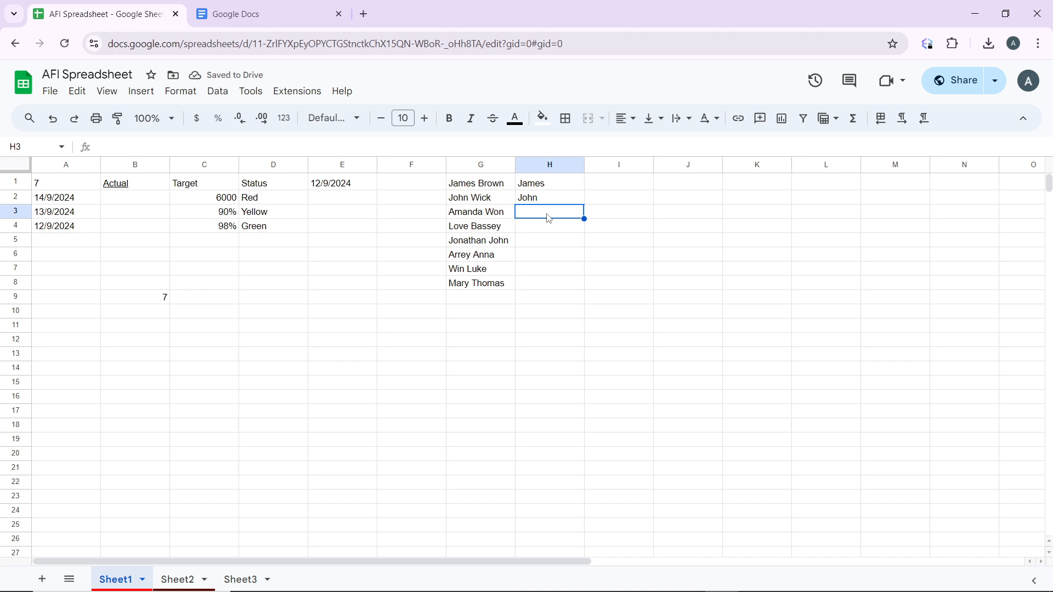
type("A")
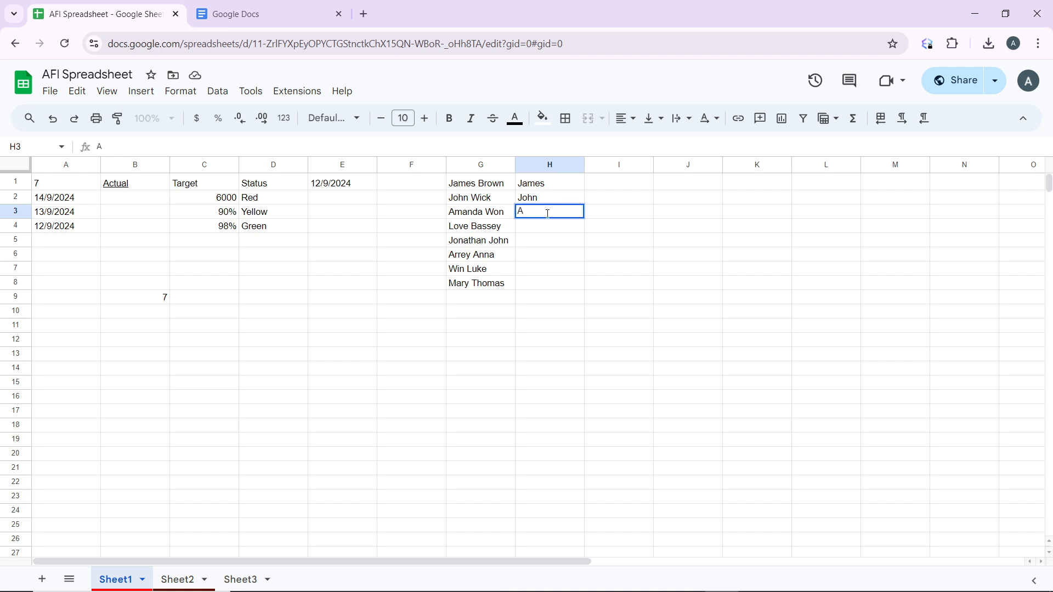
type("manda")
left_click(542, 234)
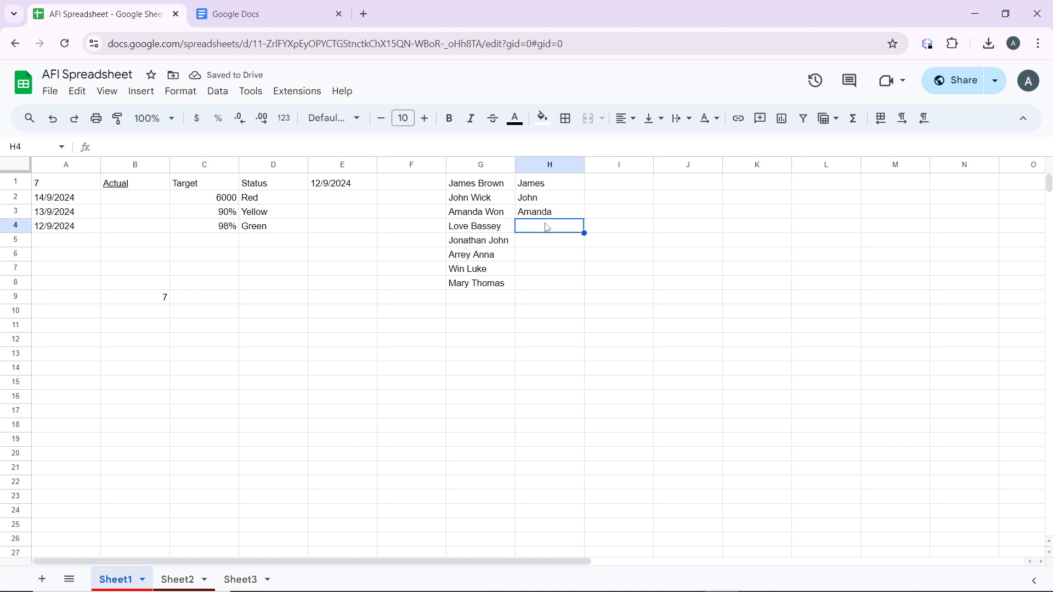
type("L")
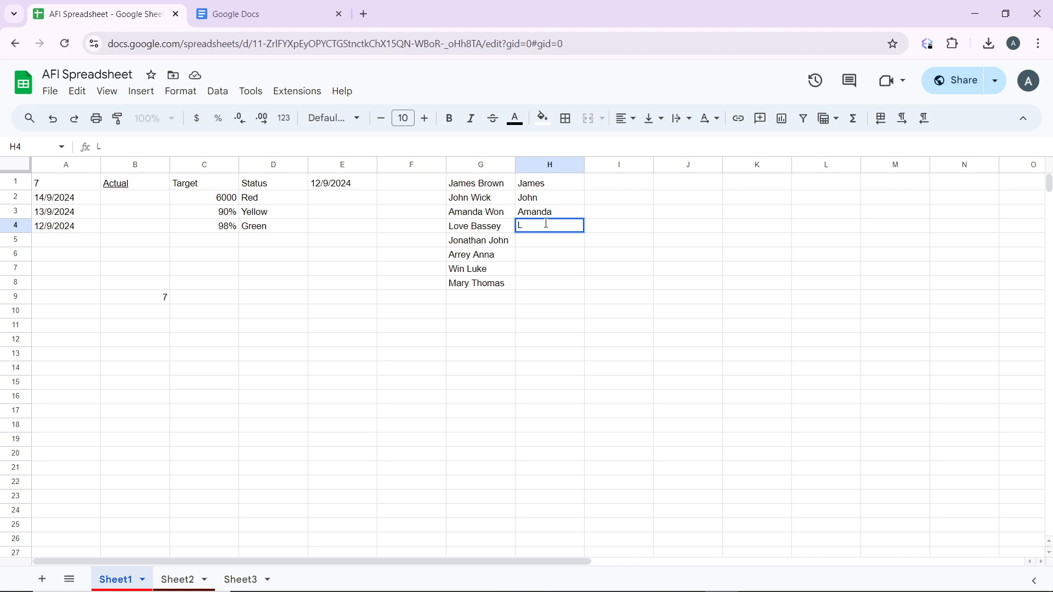
type("ove")
key("BackSpace")
key("BackSpace")
key("BackSpace")
key("BackSpace")
Delete the first names from cells H3, H2 and H1.
left_click(567, 215)
key("Delete")
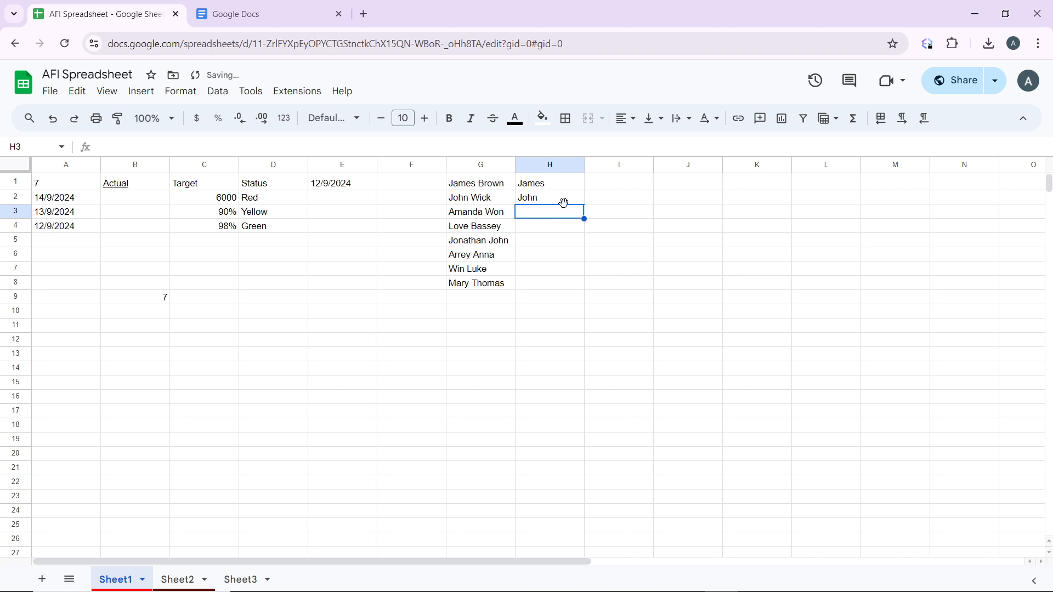
left_click(564, 203)
key("Delete")
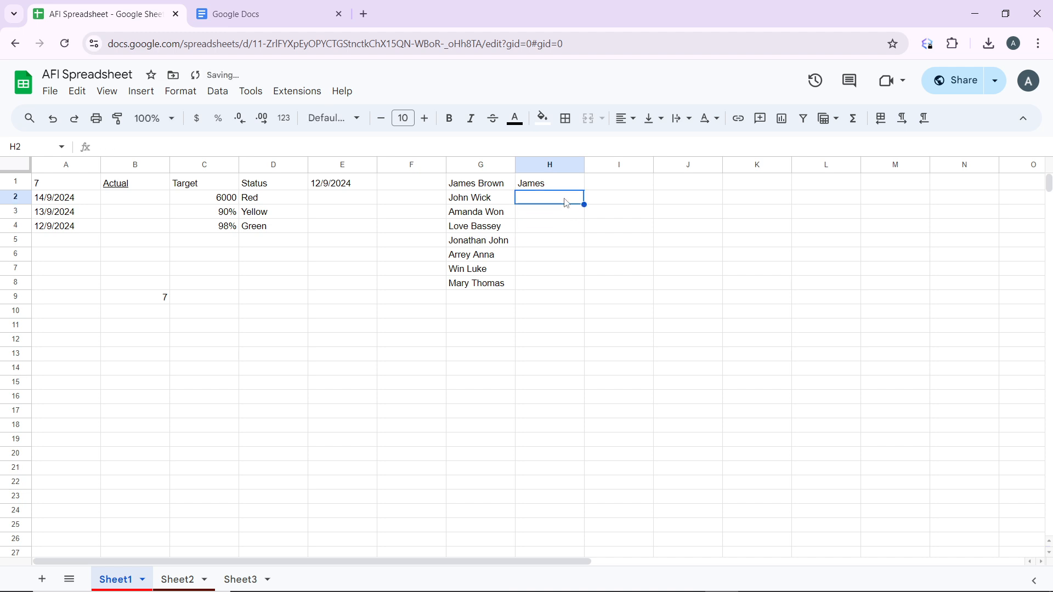
left_click(565, 189)
key("Delete")
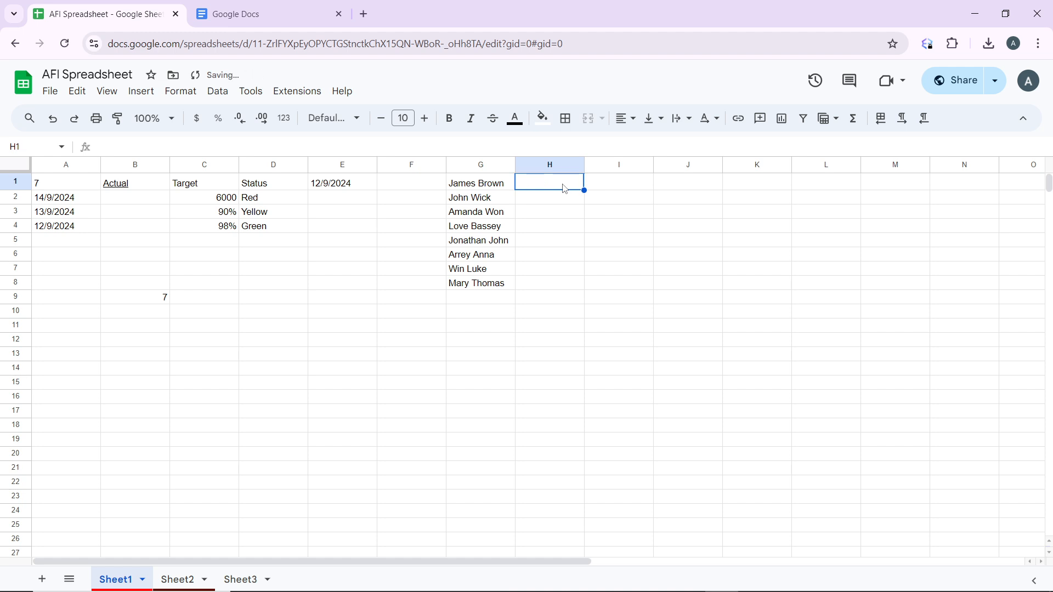
Undo the recent edits back to the point before names were entered in cells G7 and G8.
left_click(53, 118)
left_click(53, 119)
left_click(53, 118)
left_click(53, 118)
left_click(53, 118)
left_click(53, 119)
left_click(53, 119)
left_click(53, 119)
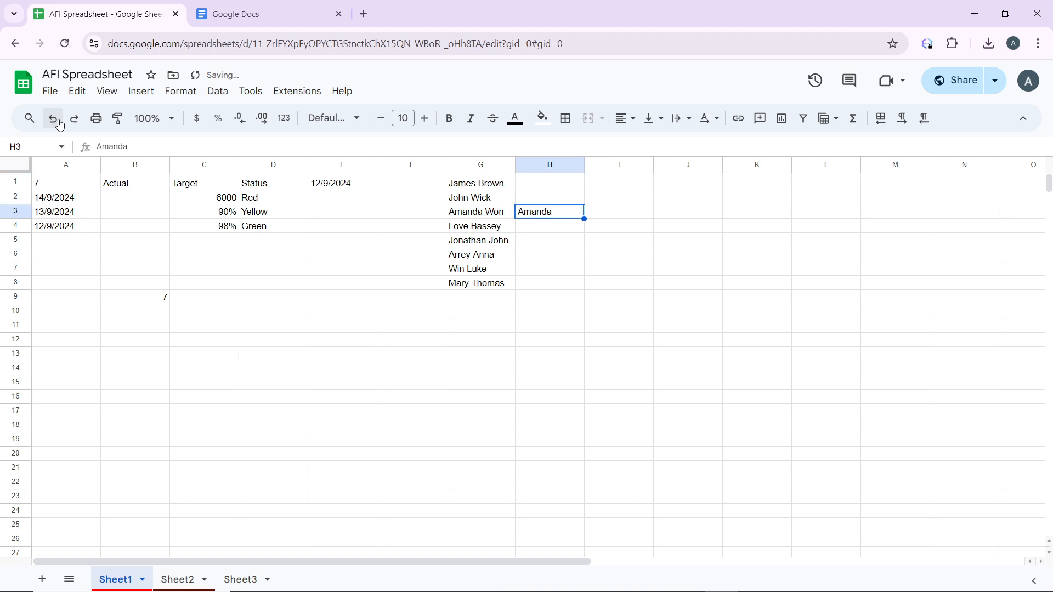
left_click(54, 118)
left_click(53, 118)
left_click(54, 118)
left_click(54, 119)
left_click(53, 118)
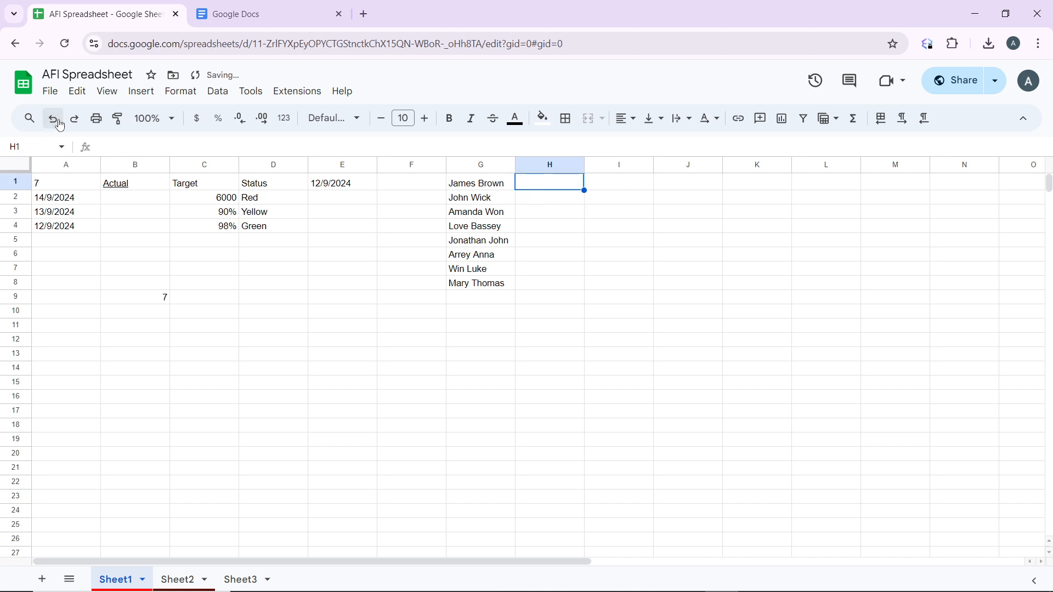
left_click(53, 119)
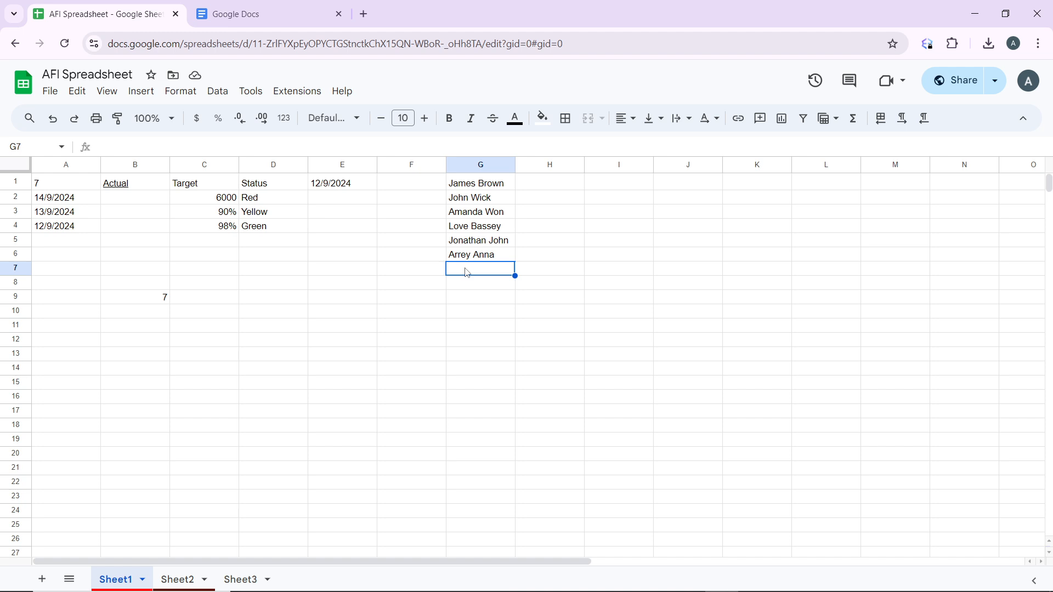
Complete the list in column G by entering a new person's full name in G7 and another in G8.
type("Mary ")
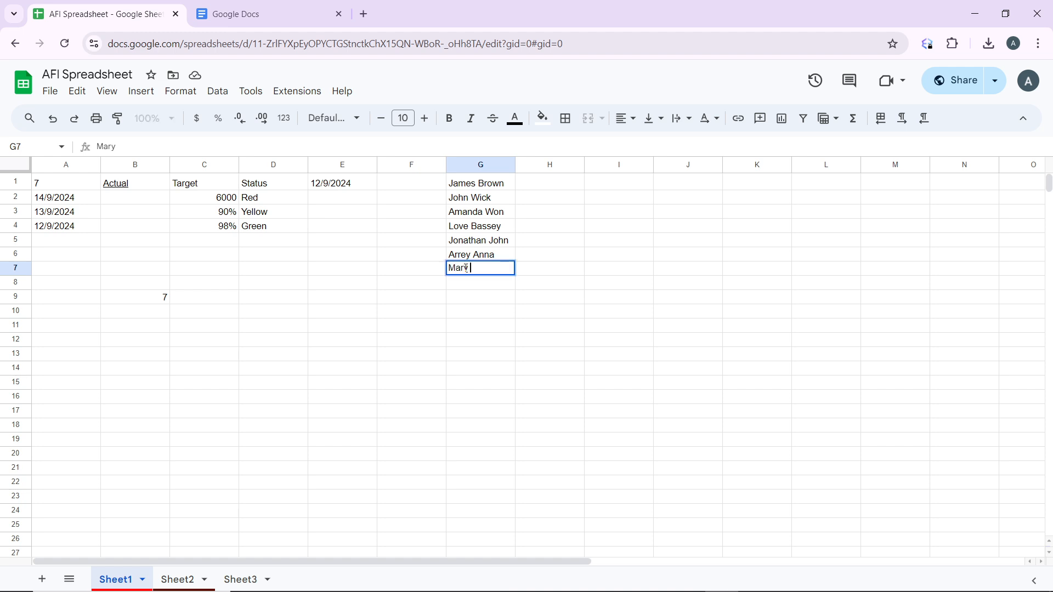
type("Smith")
left_click(466, 279)
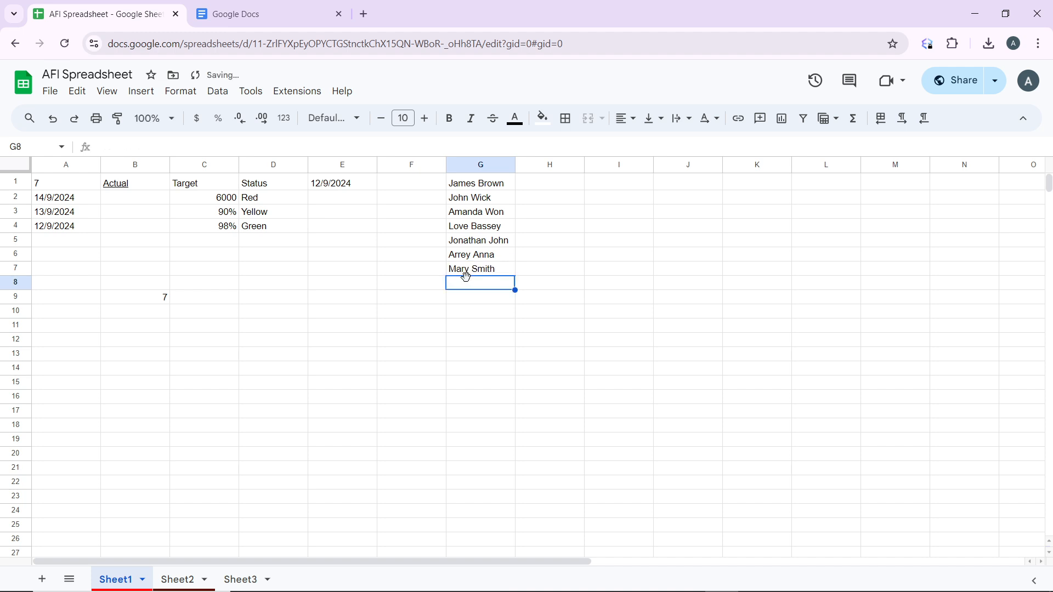
type("Ann")
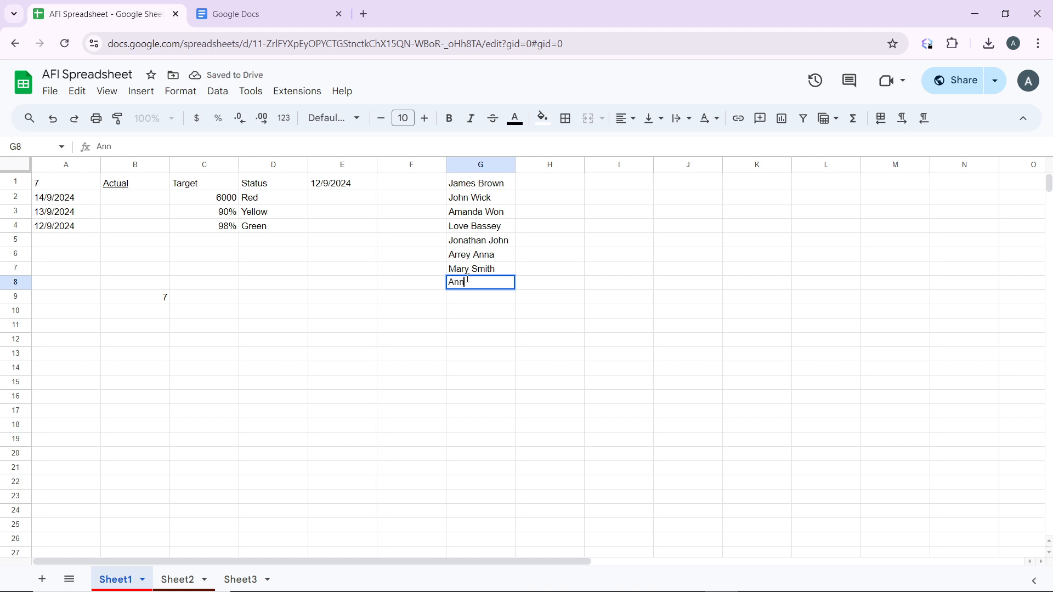
type("a Yude")
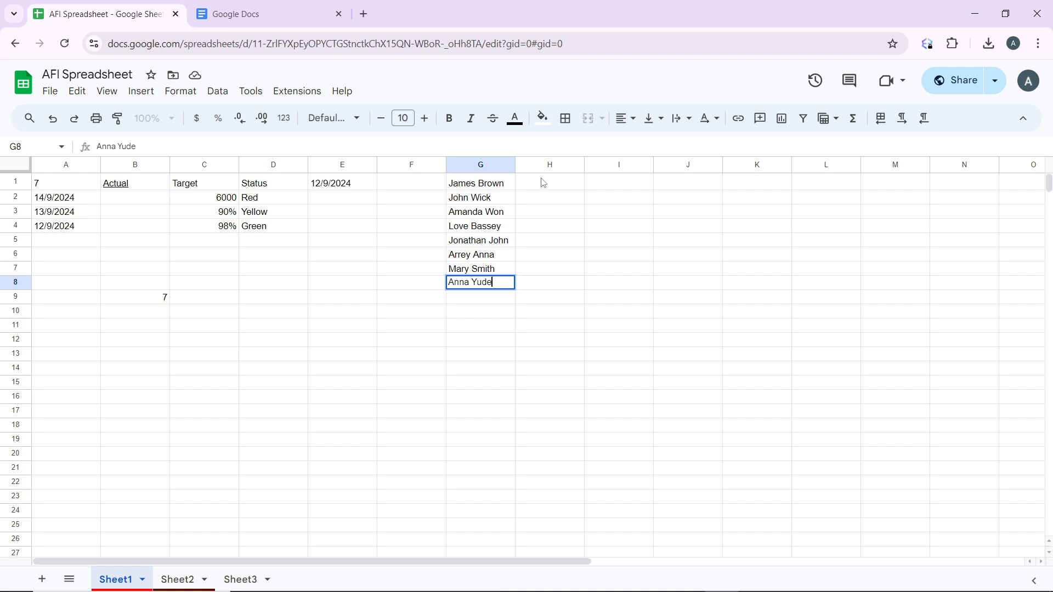
left_click(537, 190)
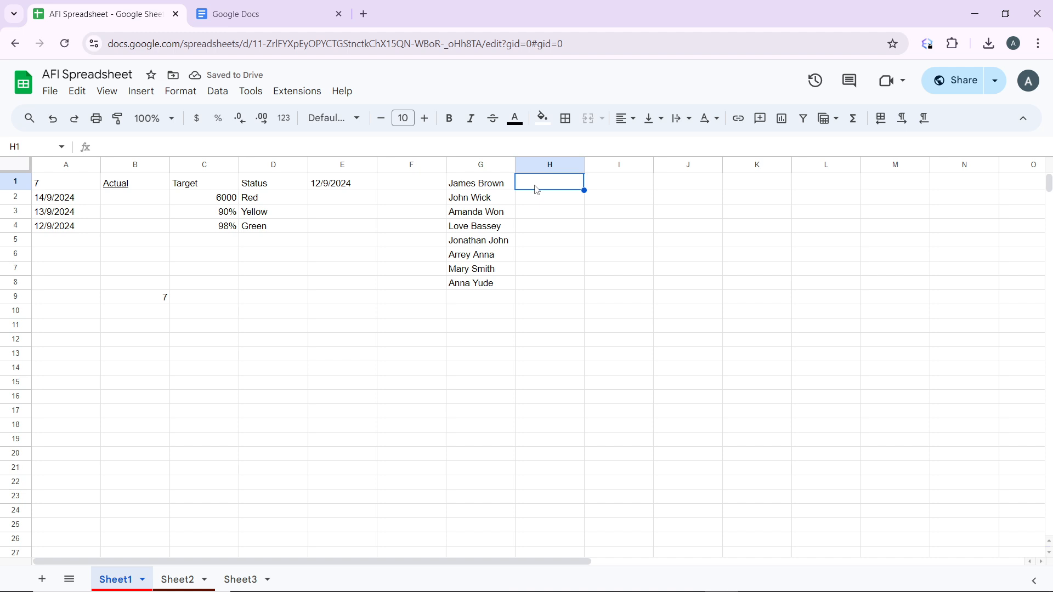
Enter the first name from G1 into cell H1 as the first example of the pattern.
type("J")
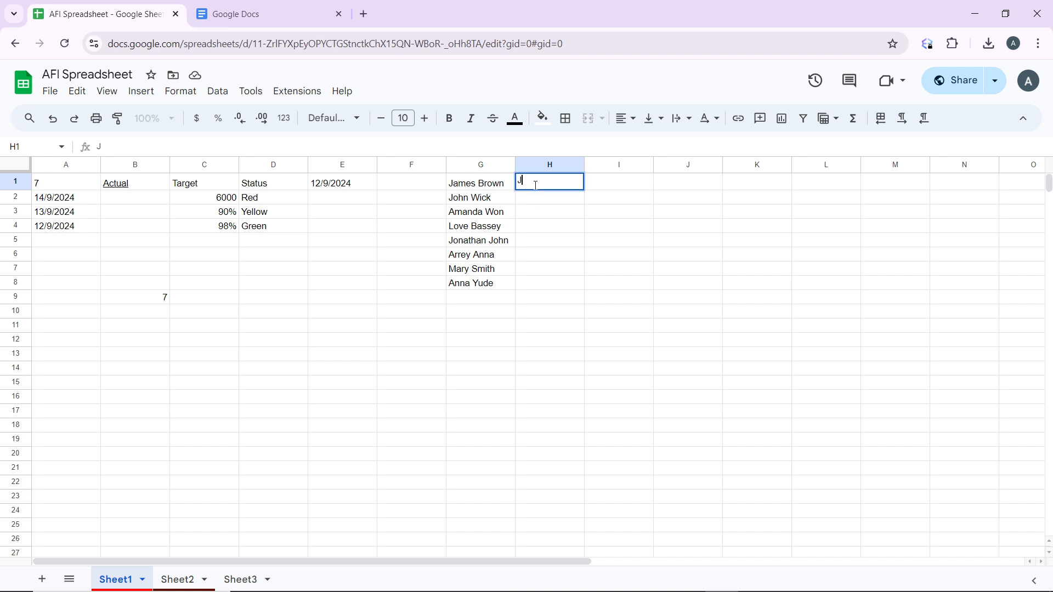
type("amwa")
key("BackSpace")
key("BackSpace")
type("es")
left_click(535, 203)
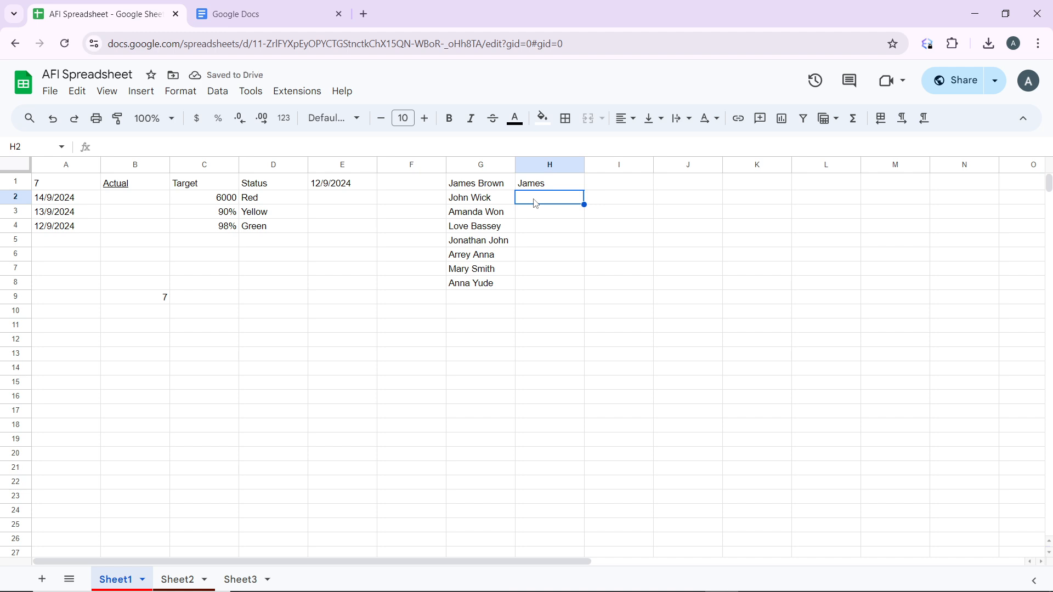
Enter the first names from G2 through G5 into the matching cells H2 to H5.
type("John")
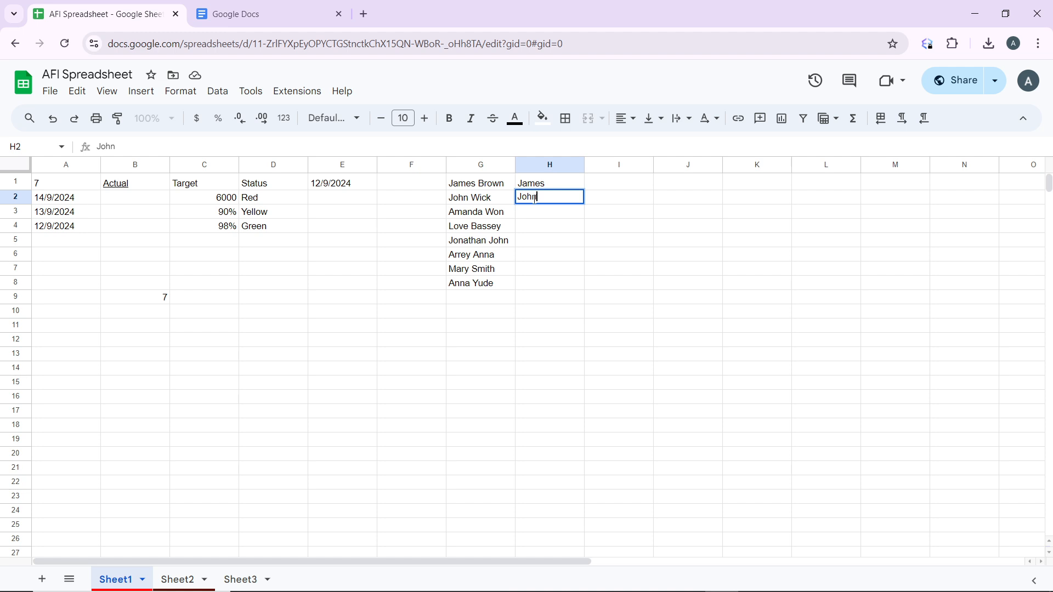
left_click(531, 214)
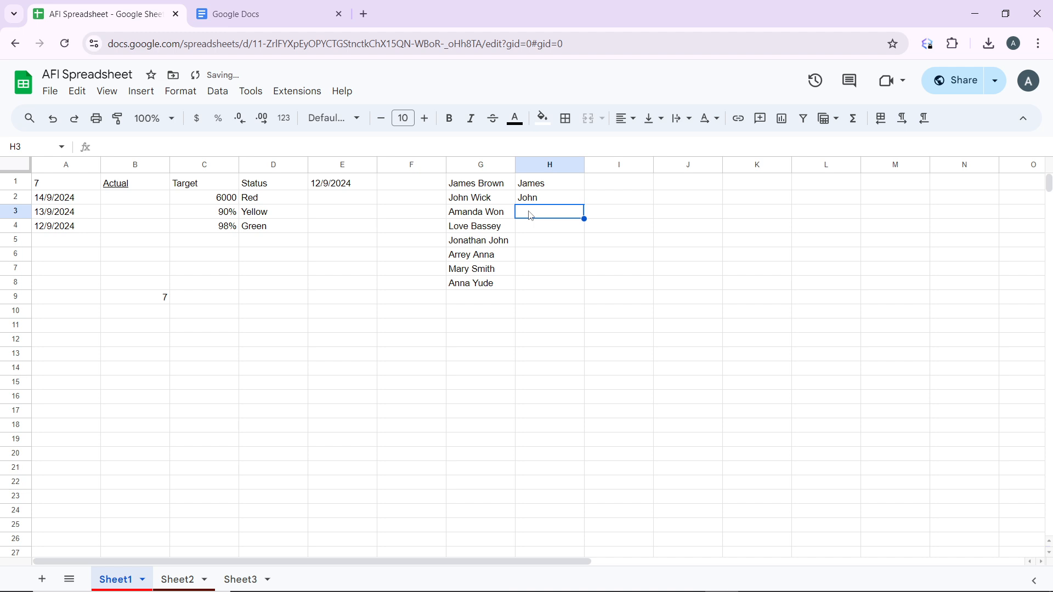
type("Amanda")
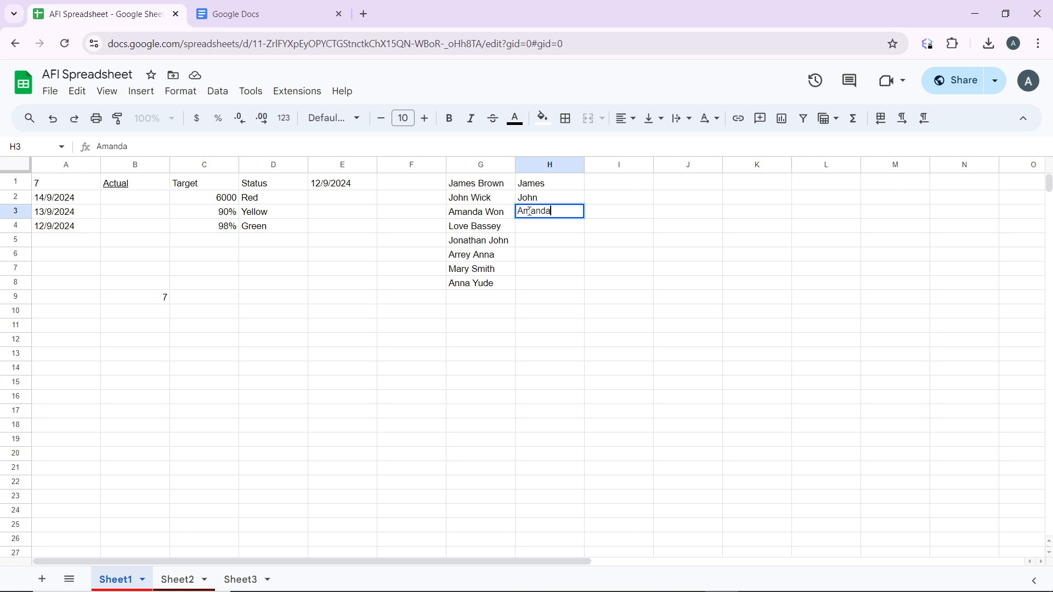
left_click(529, 232)
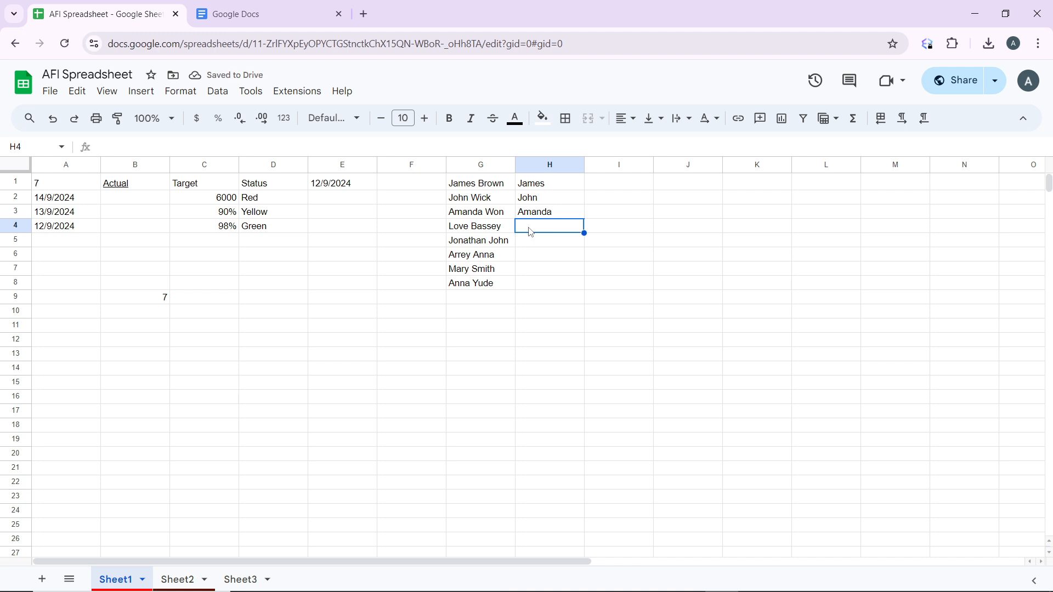
type("Lov")
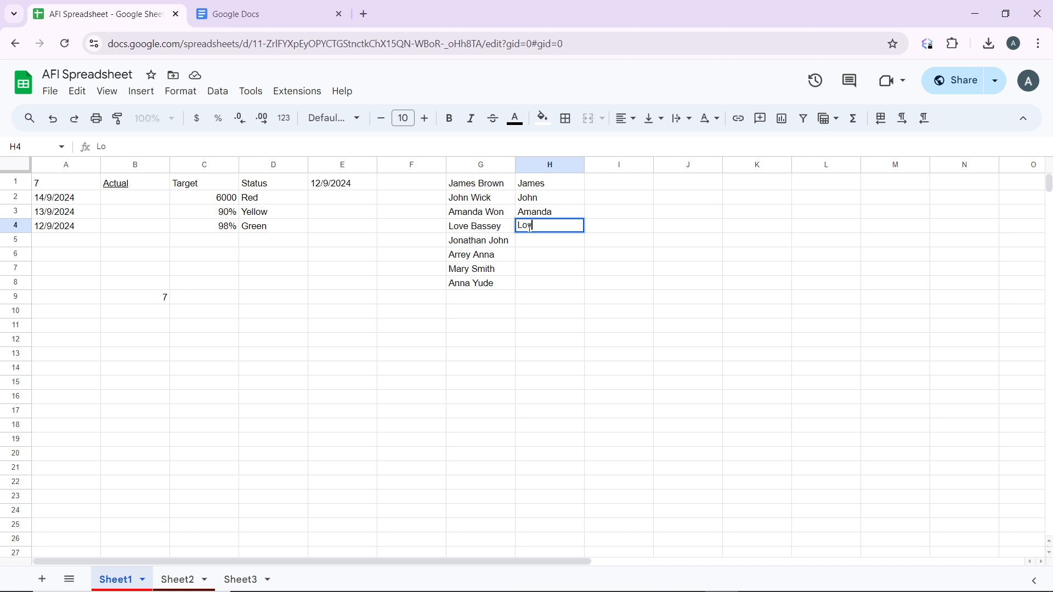
type("e")
left_click(534, 243)
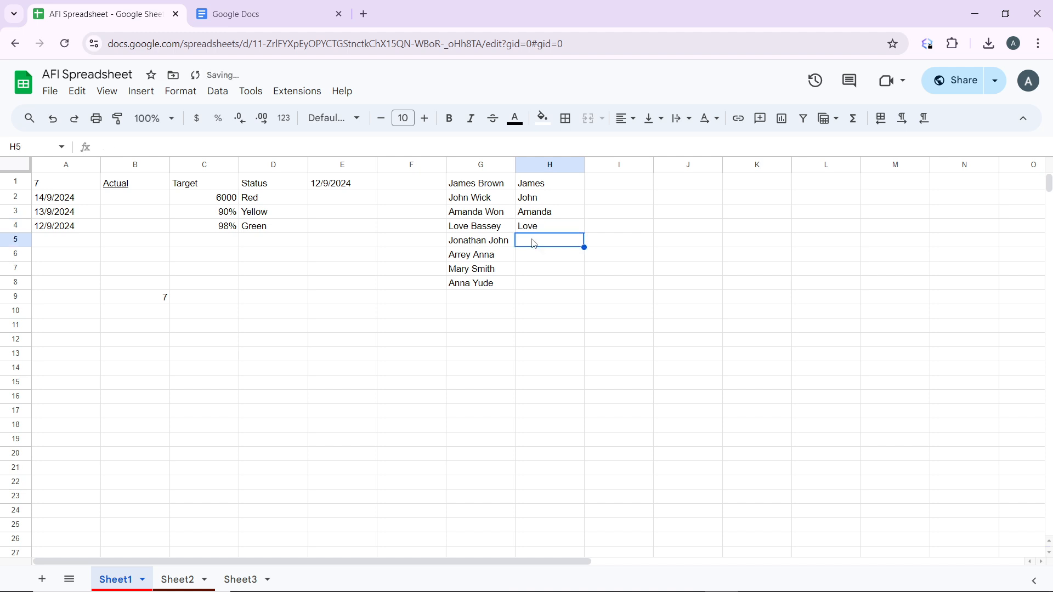
type("J")
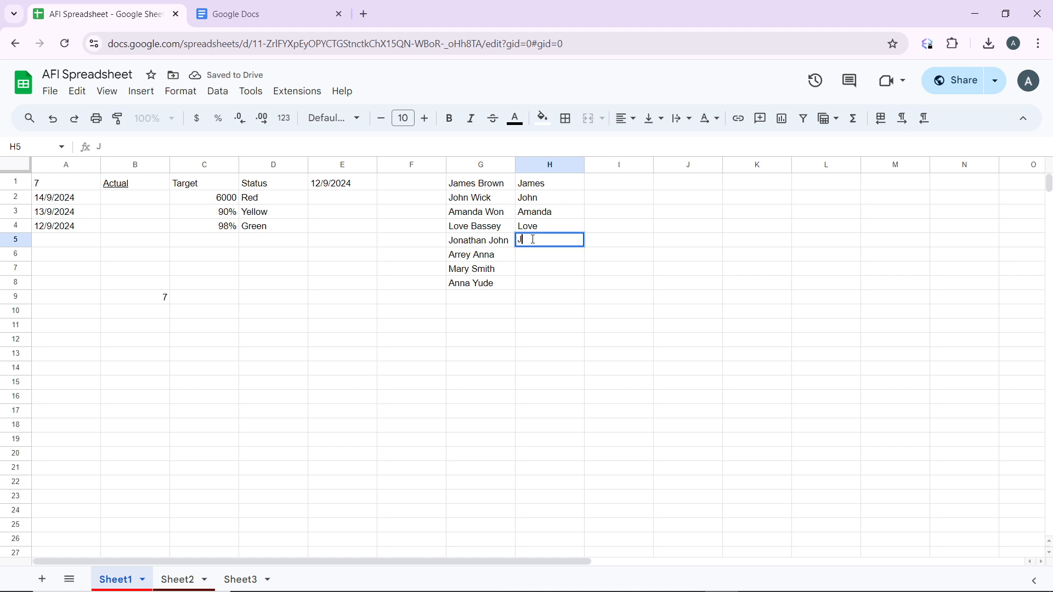
type("onathan")
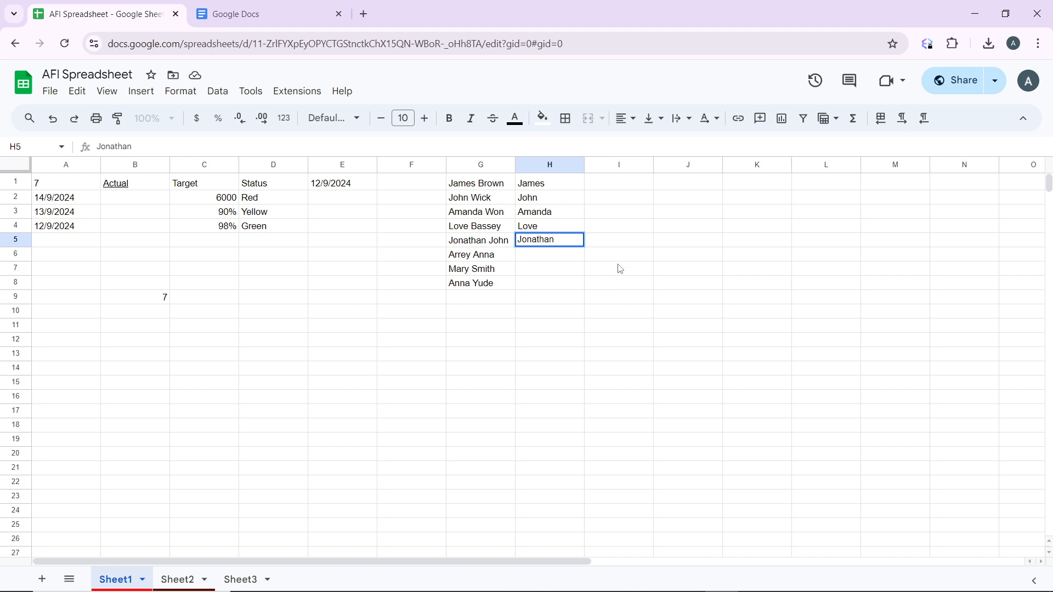
left_click(571, 283)
left_click(562, 254)
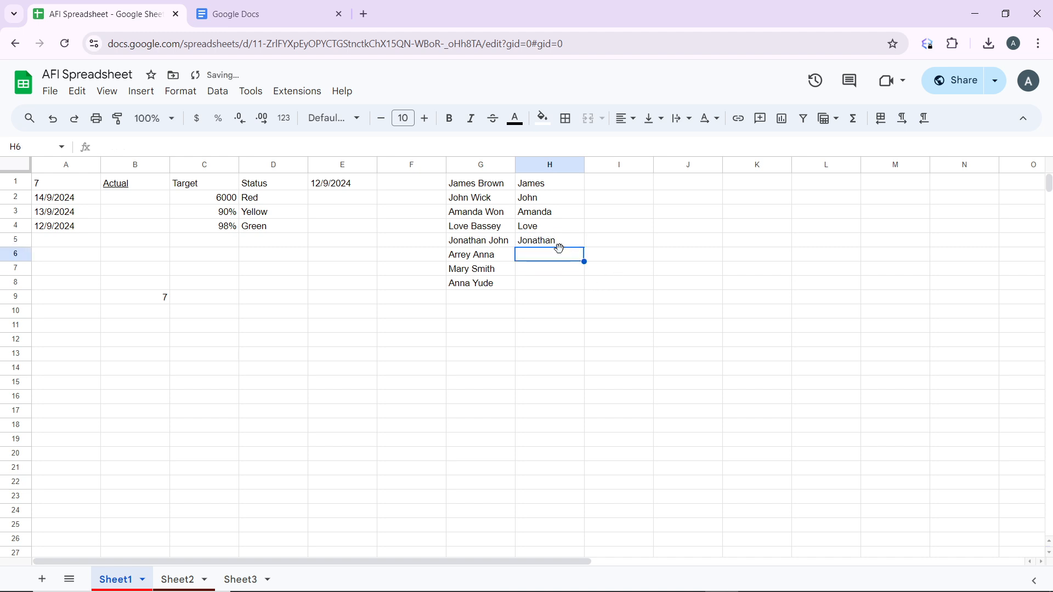
left_click(569, 241)
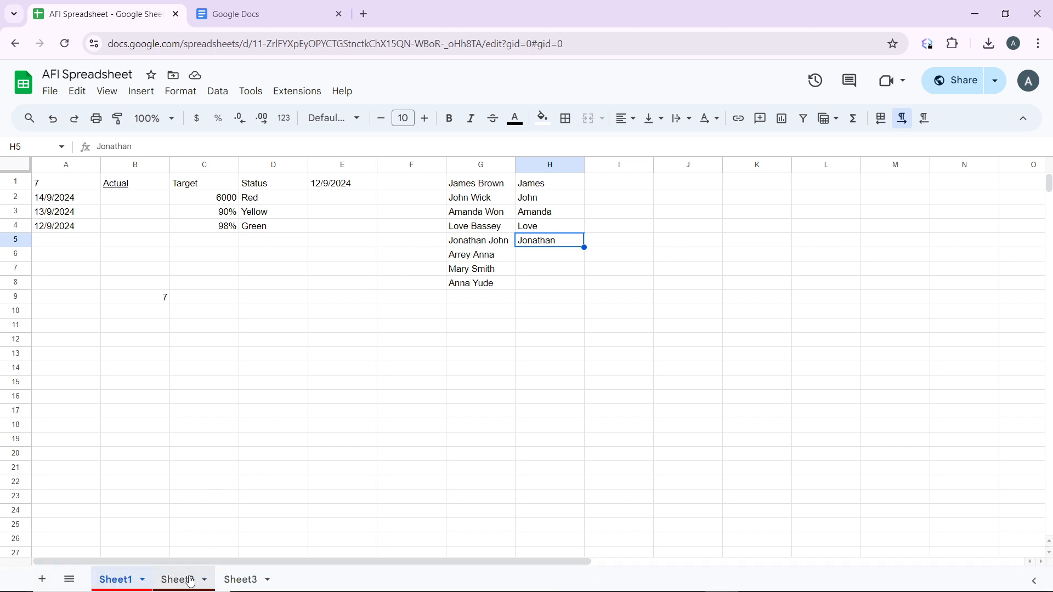
Copy the full names in the range G1:G7.
left_click(462, 182)
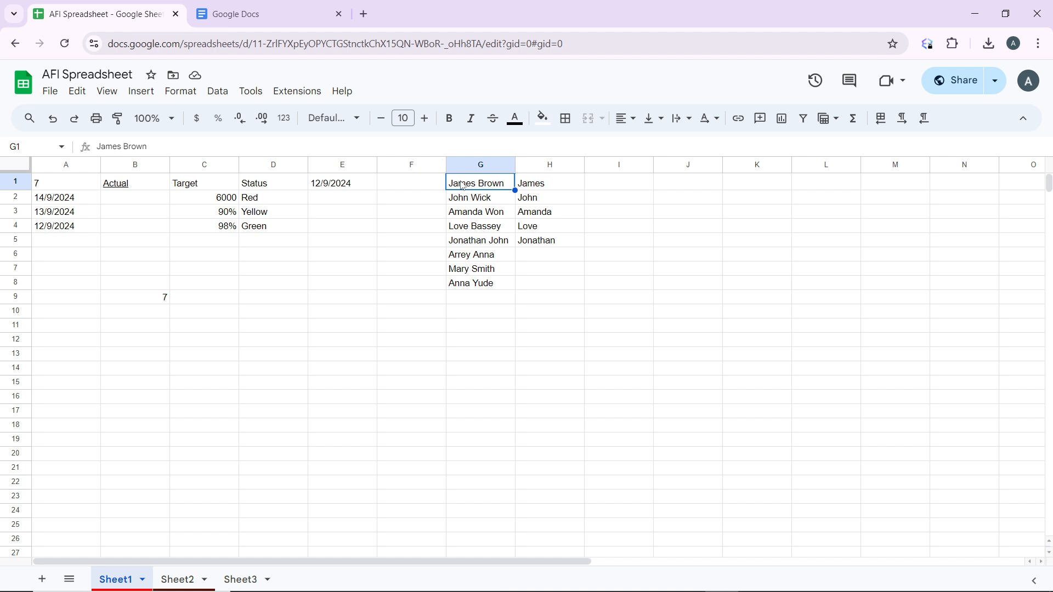
left_click(458, 201, "ctrl")
left_click(462, 213, "ctrl")
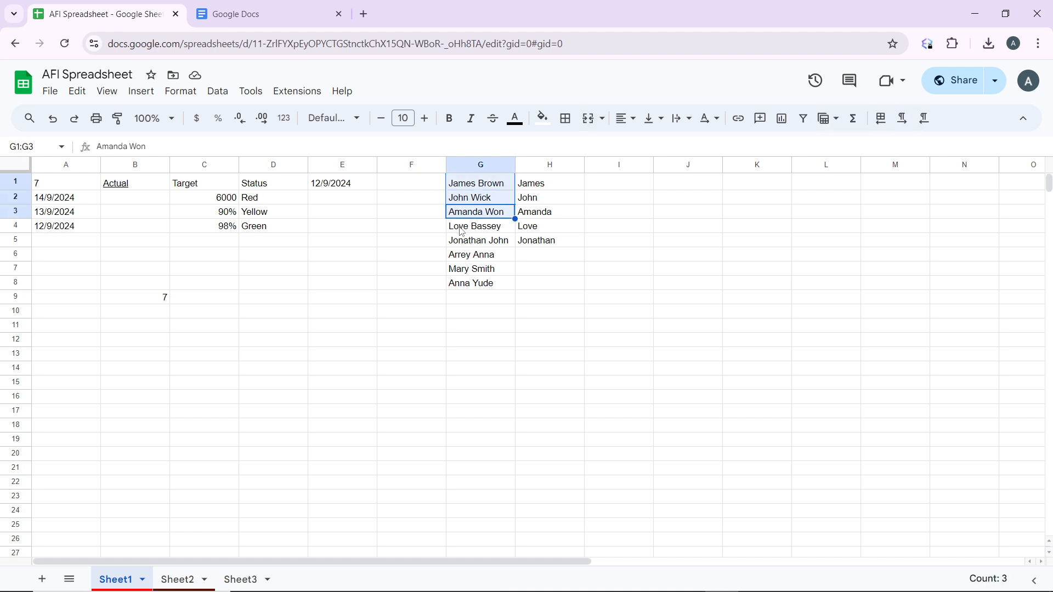
left_click(462, 227, "ctrl")
left_click_drag(462, 241, 464, 278)
left_click(464, 278, "ctrl")
key("ctrl+c")
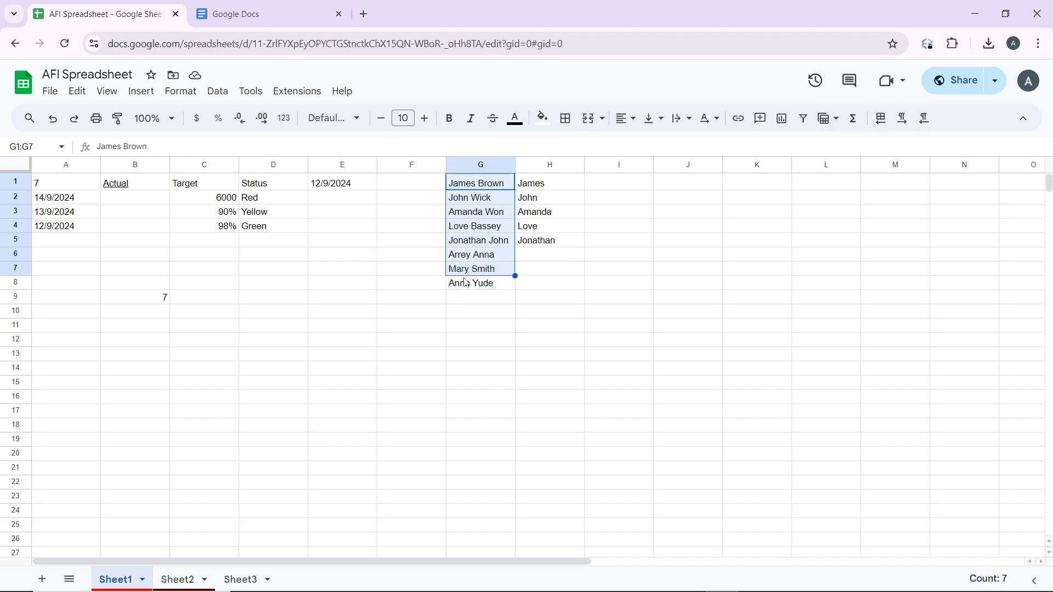
Paste the copied full names into column A of Sheet2, starting at cell A2.
left_click(183, 582)
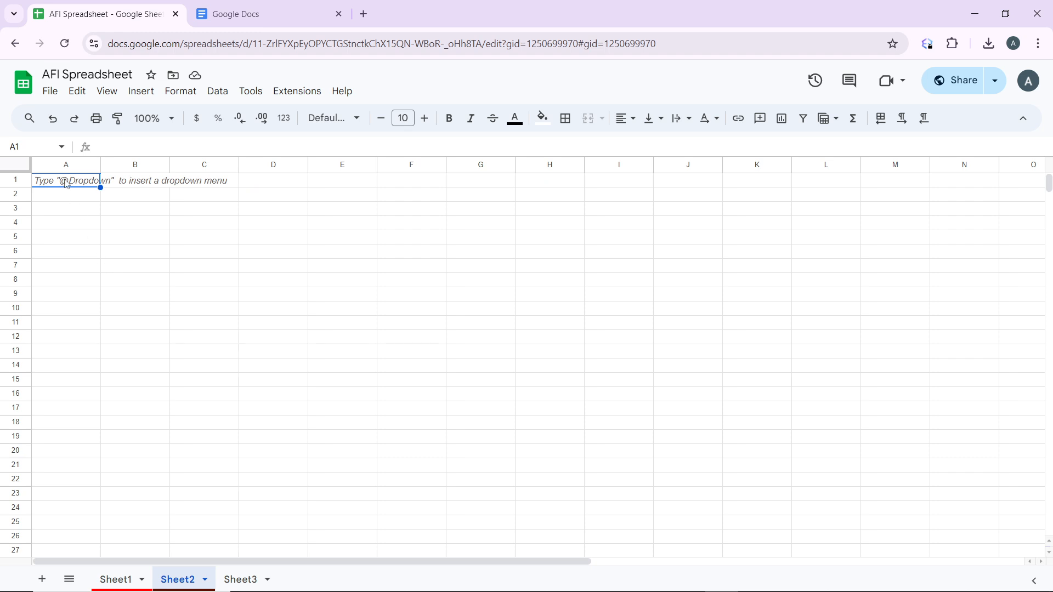
left_click(72, 186)
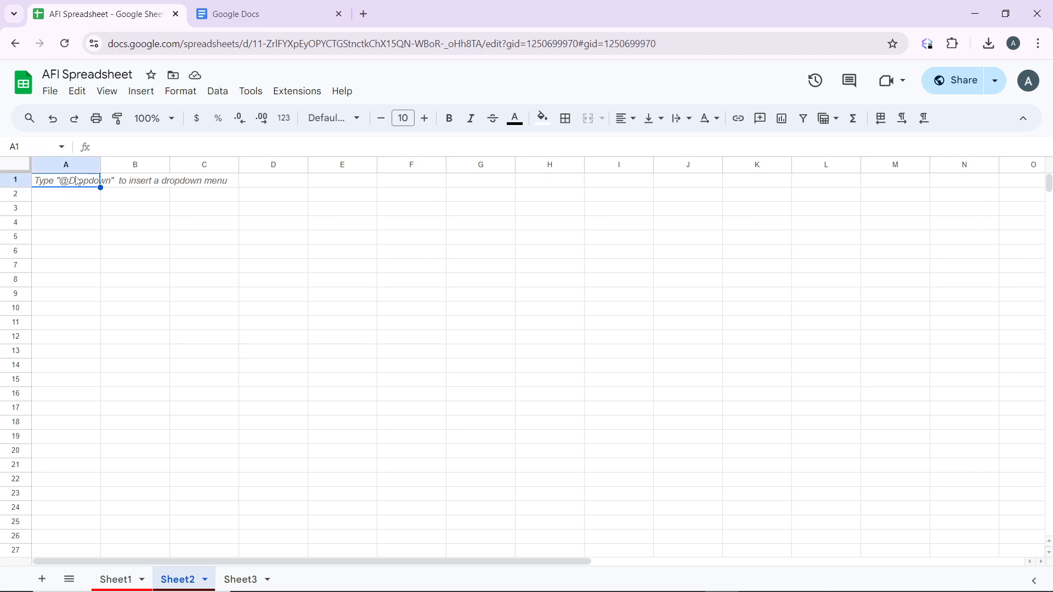
left_click(134, 184)
left_click(96, 185)
left_click(77, 195)
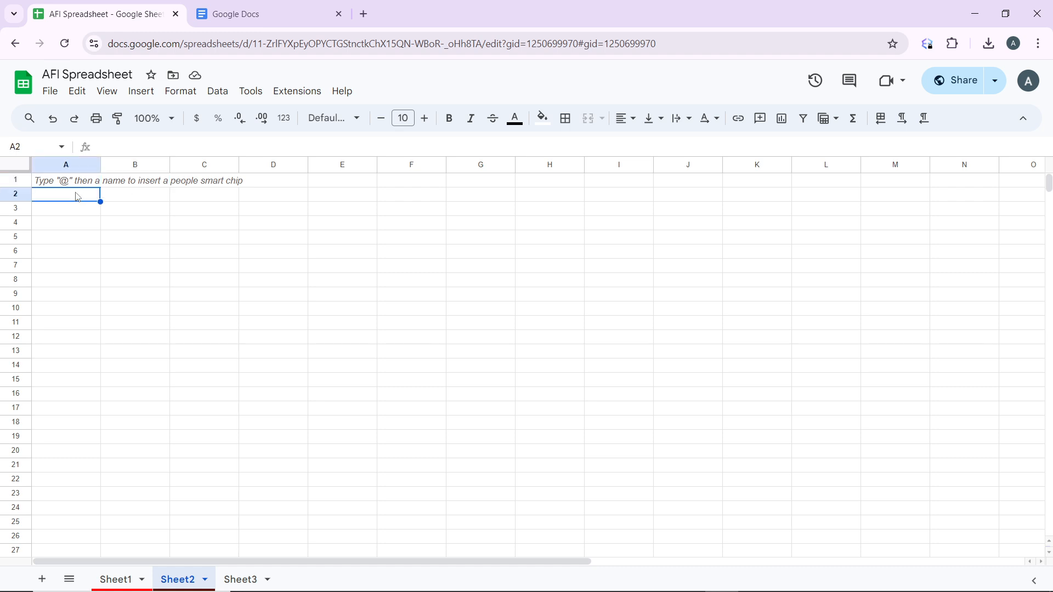
key("ctrl+v")
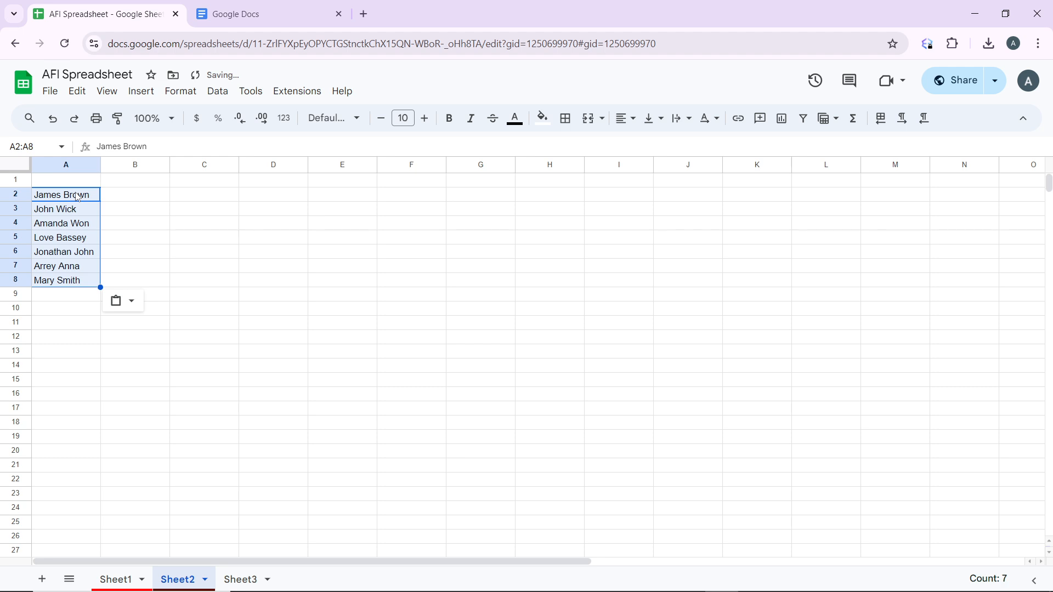
Enter another person's full name in cell A1, above the pasted list.
left_click(191, 214)
left_click(112, 186)
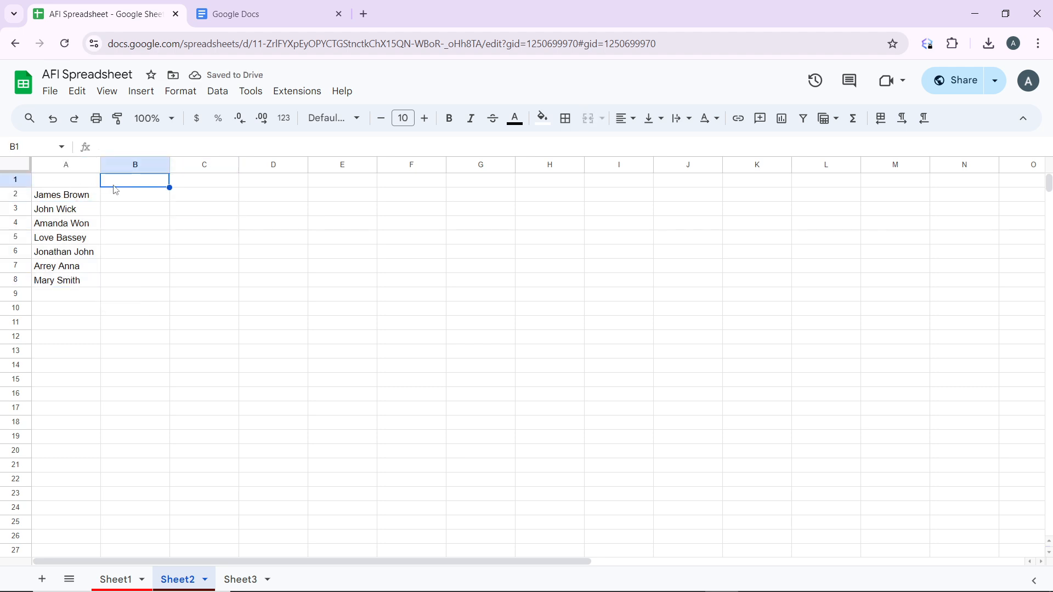
left_click(108, 198)
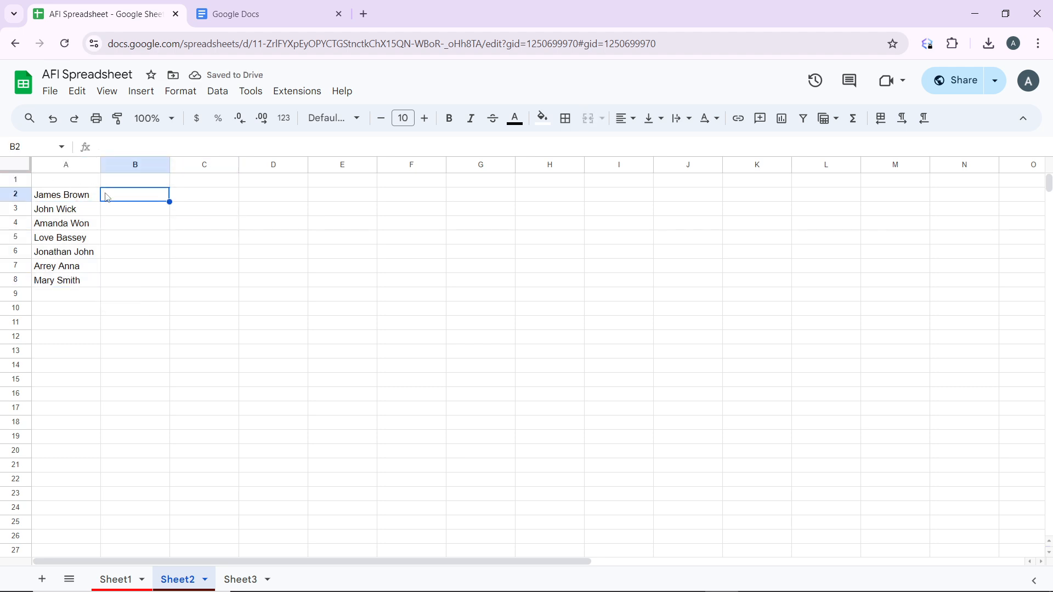
left_click(49, 182)
type("Favour Tim")
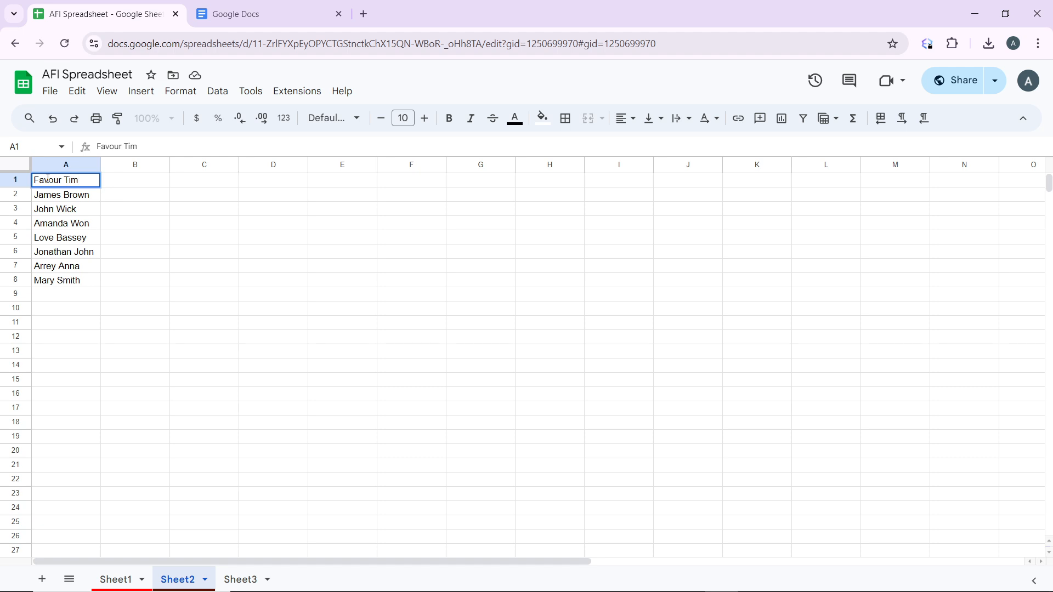
left_click(111, 186)
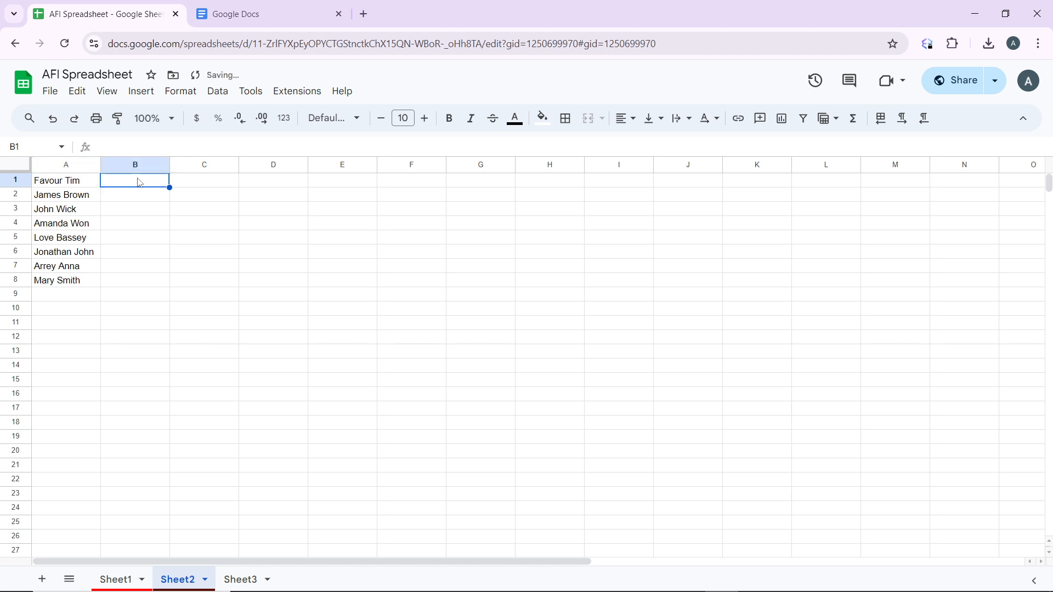
Enter the matching first names in B1 to B3 and accept the Smart Fill formula suggestion for B2:B8.
type("Favour")
left_click(134, 201)
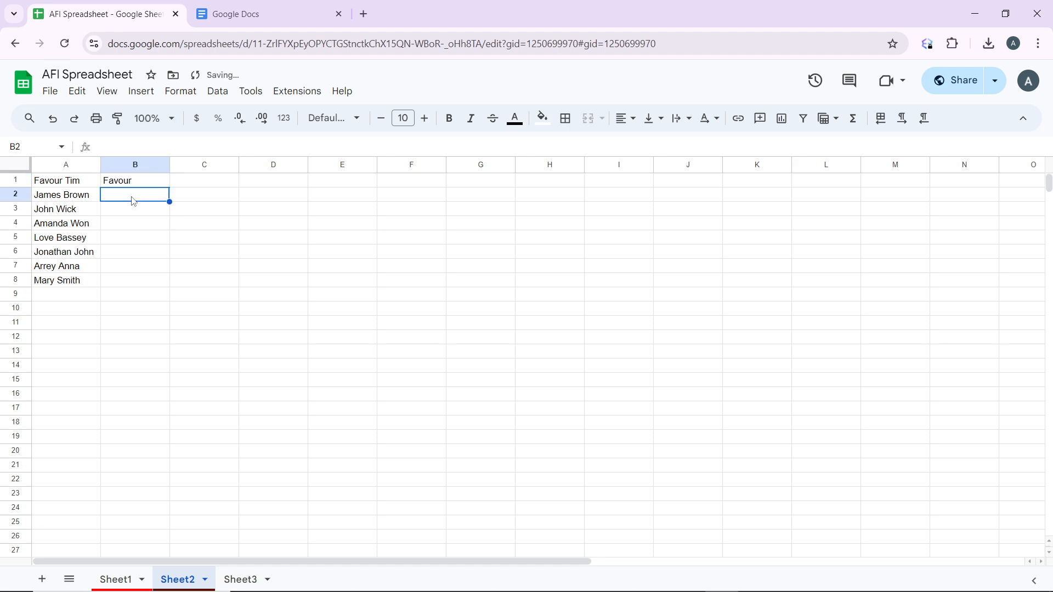
type("James")
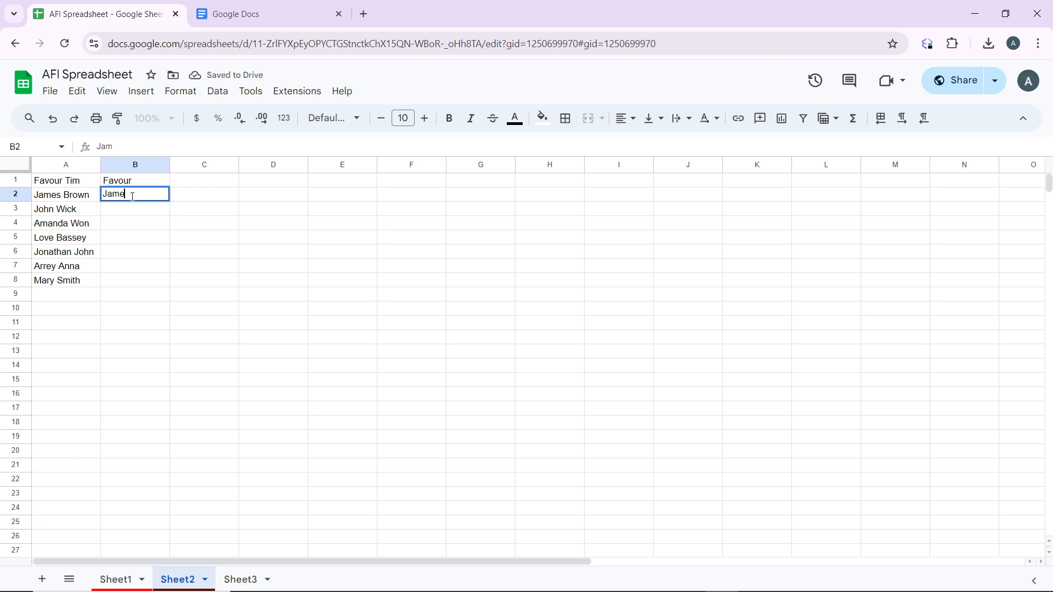
left_click(127, 213)
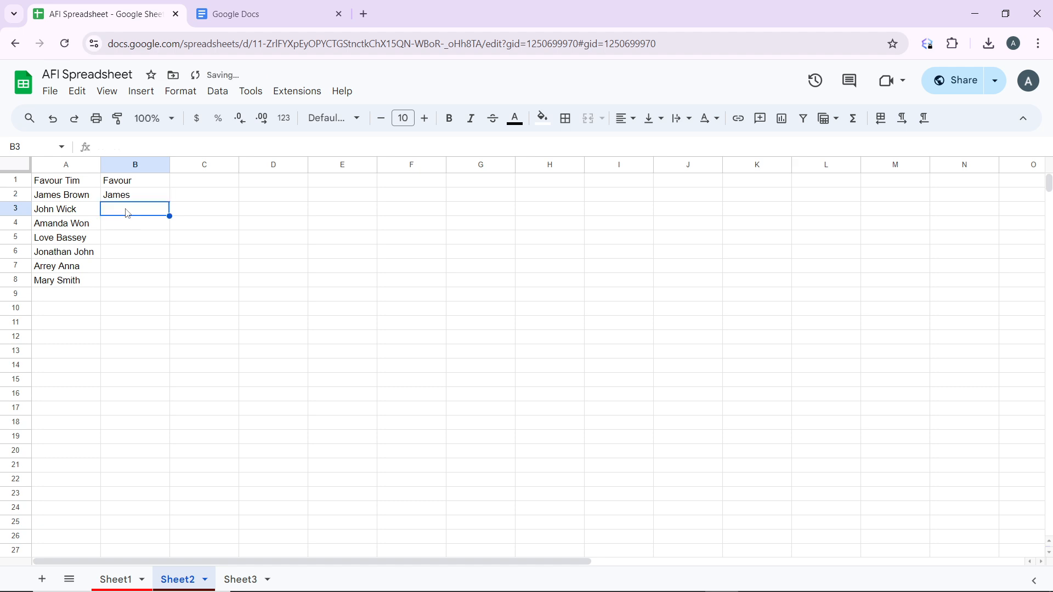
type("John")
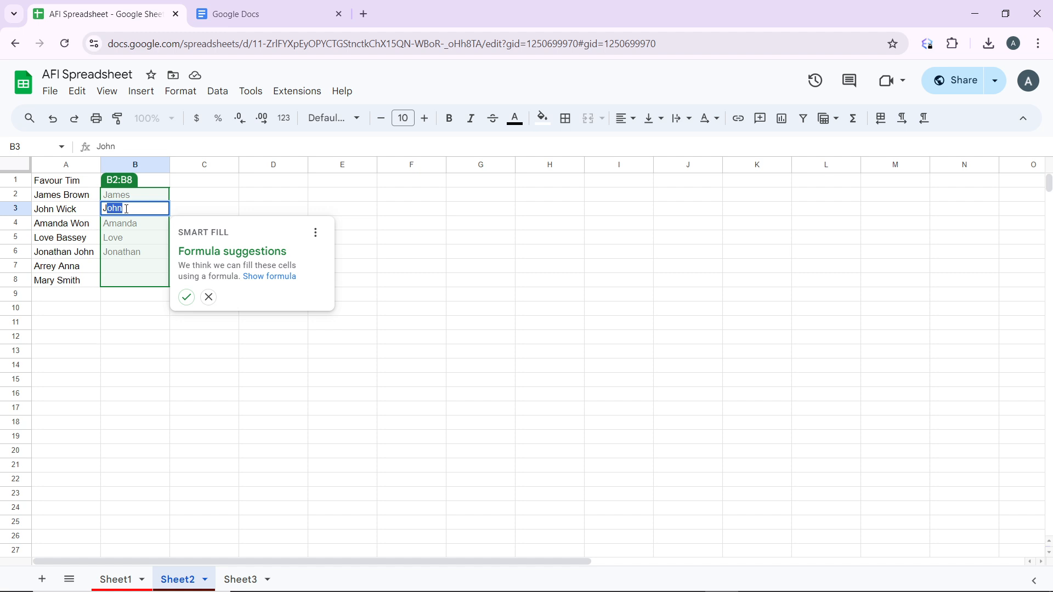
left_click(190, 302)
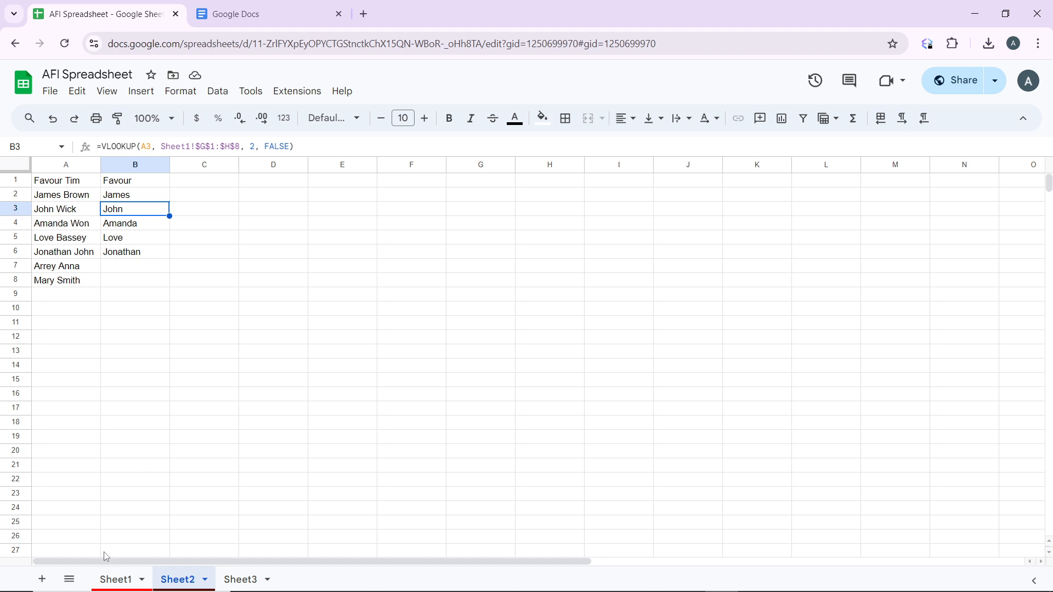
Return to Sheet1 and examine the full names in column G beside the first names in column H.
left_click(119, 586)
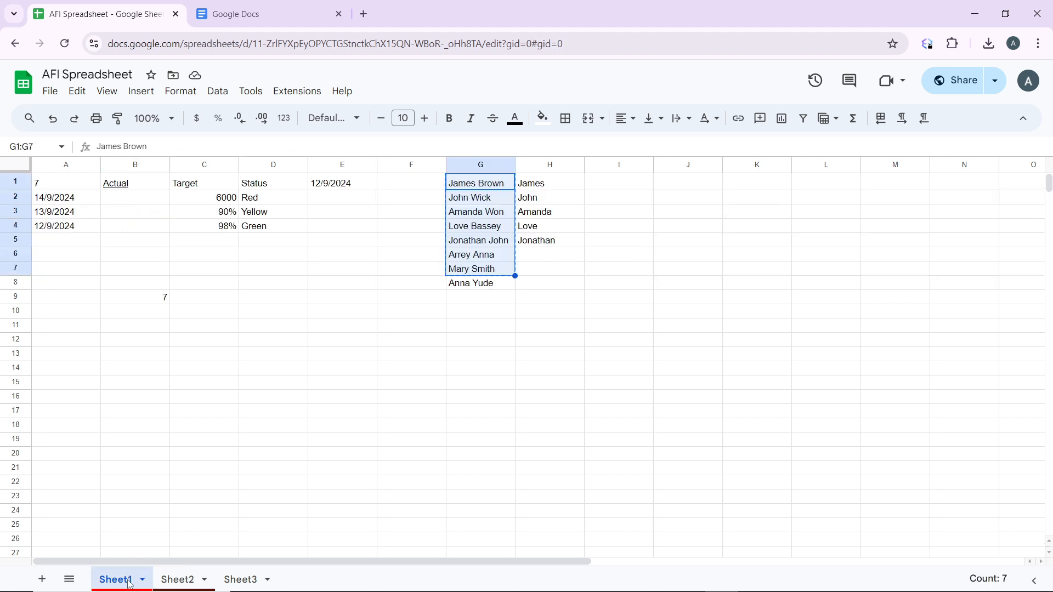
left_click(616, 335)
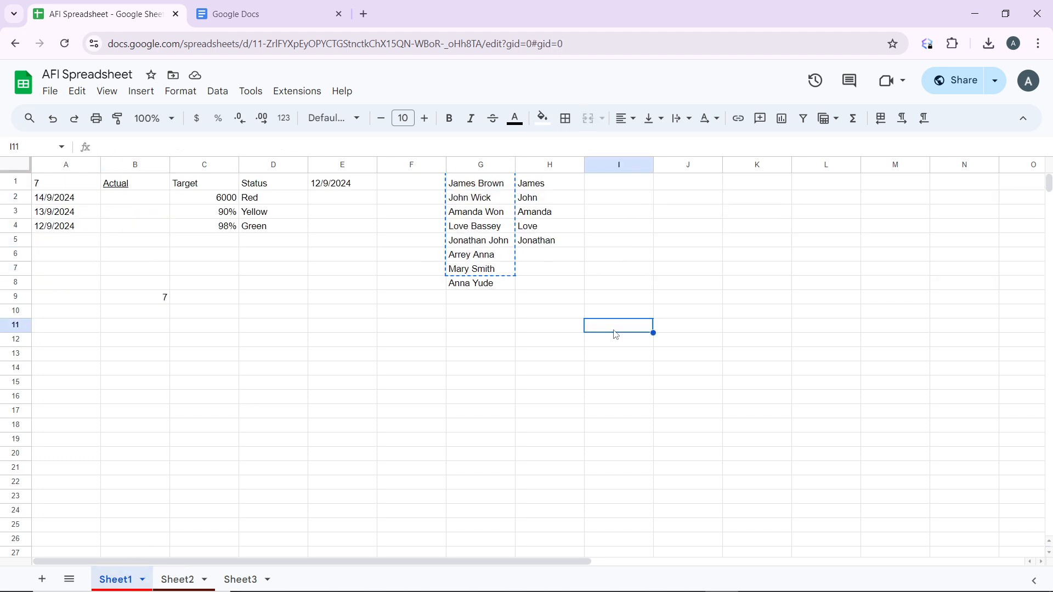
left_click(455, 242)
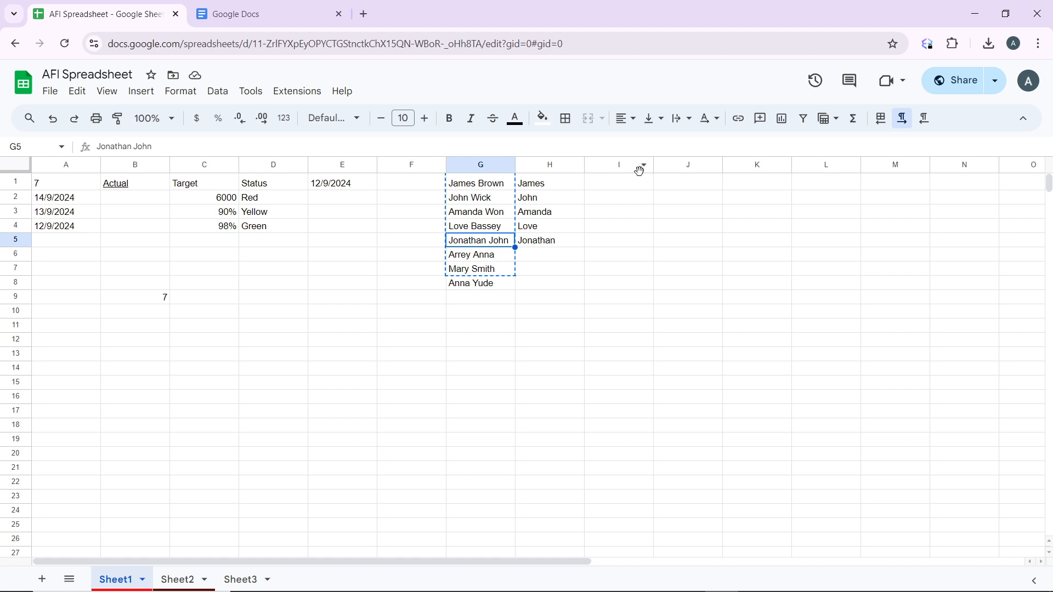
left_click(632, 211)
triple_click(460, 222)
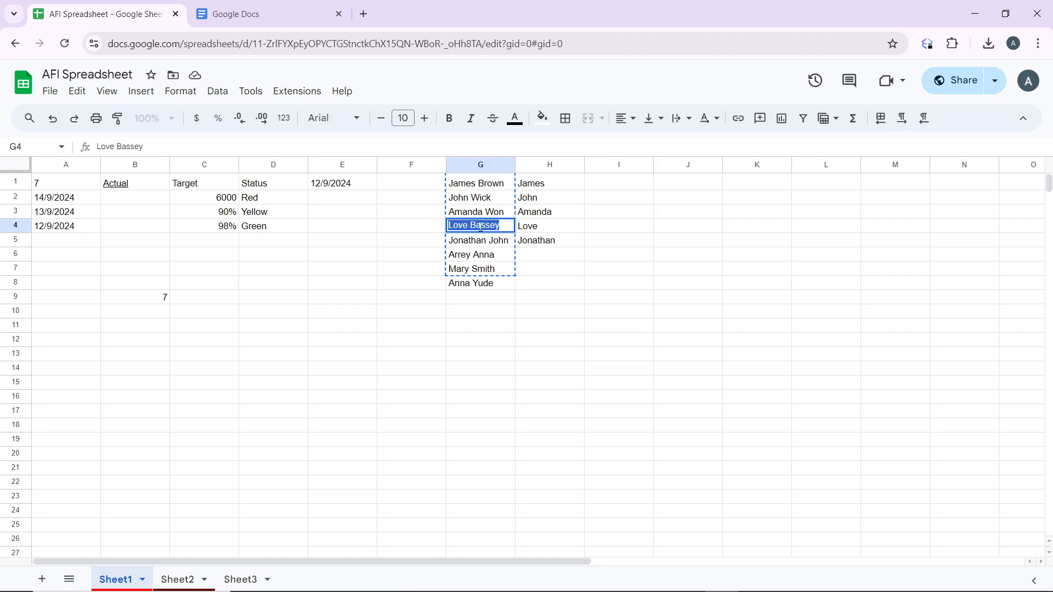
left_click(460, 222)
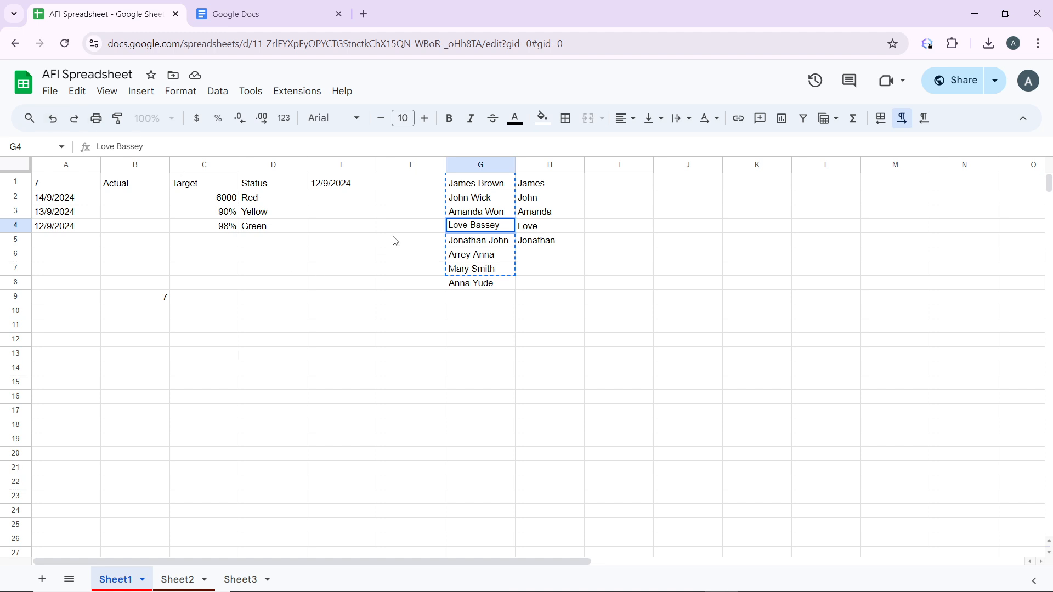
left_click(626, 298)
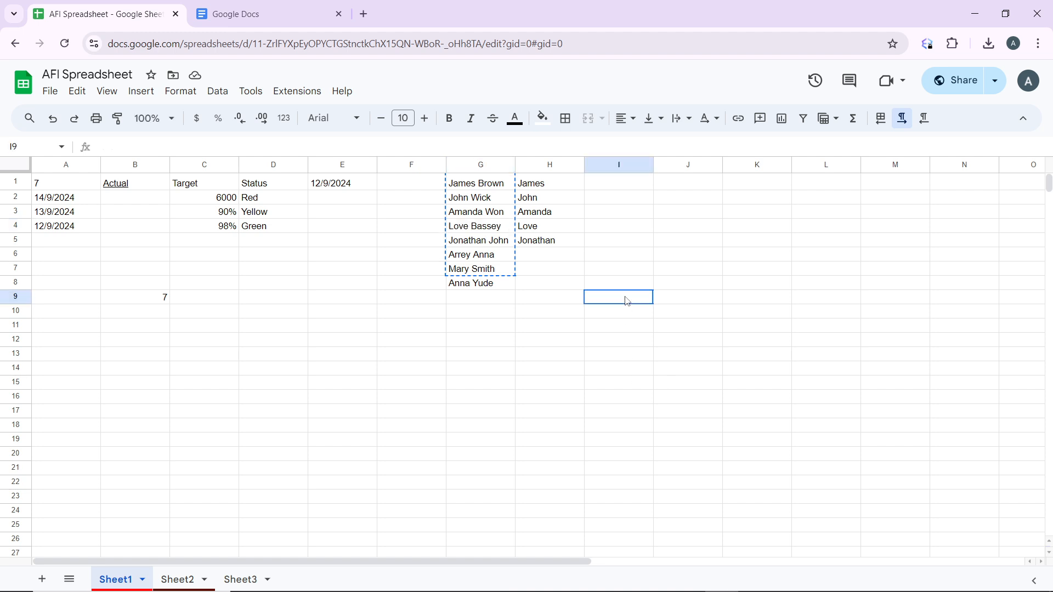
left_click(454, 228)
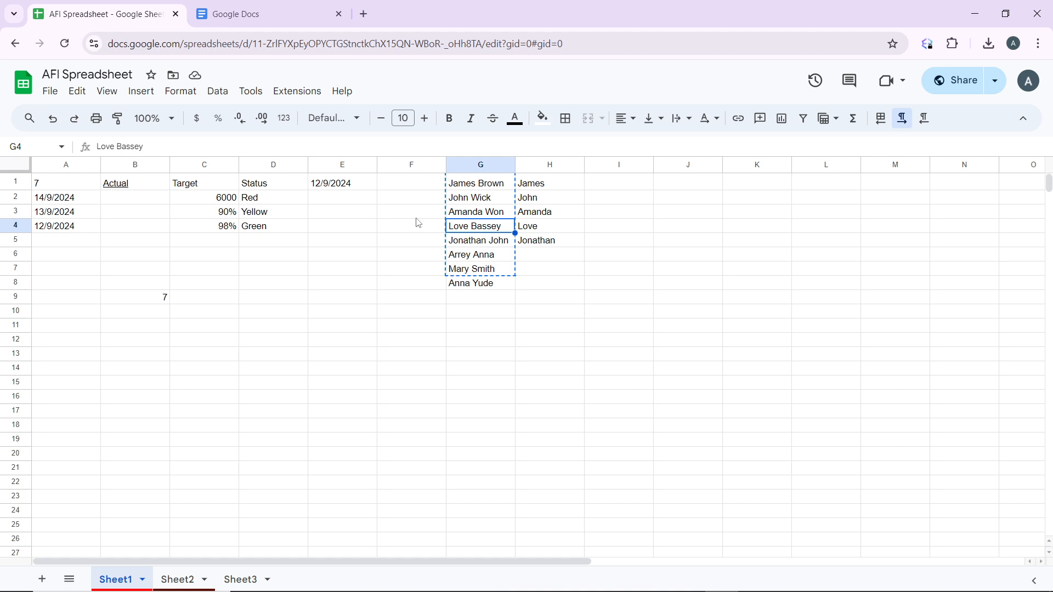
left_click(473, 200)
left_click(467, 186)
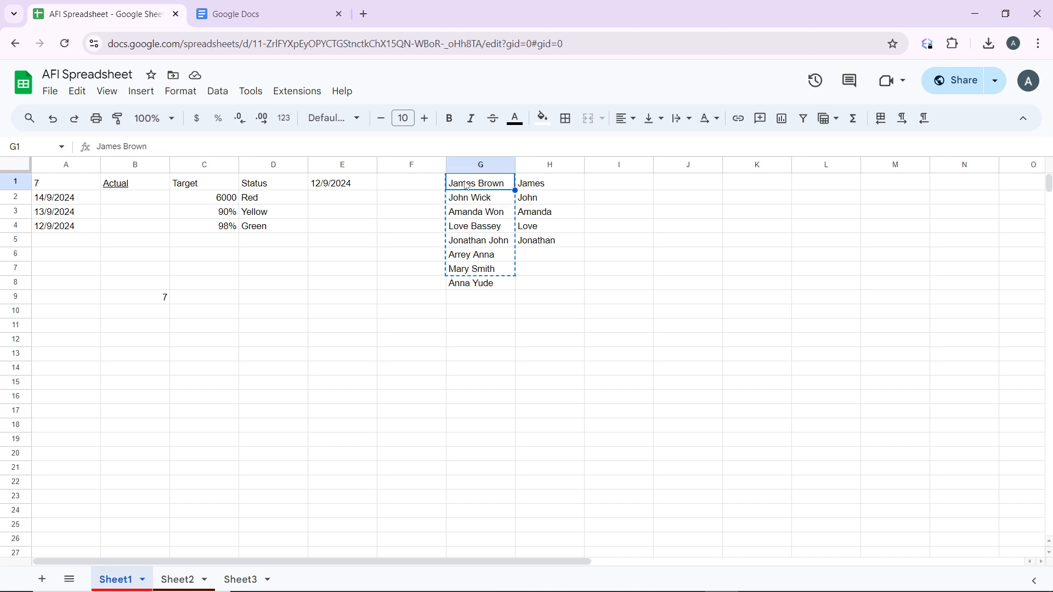
left_click(471, 199, "ctrl")
left_click(477, 226, "ctrl")
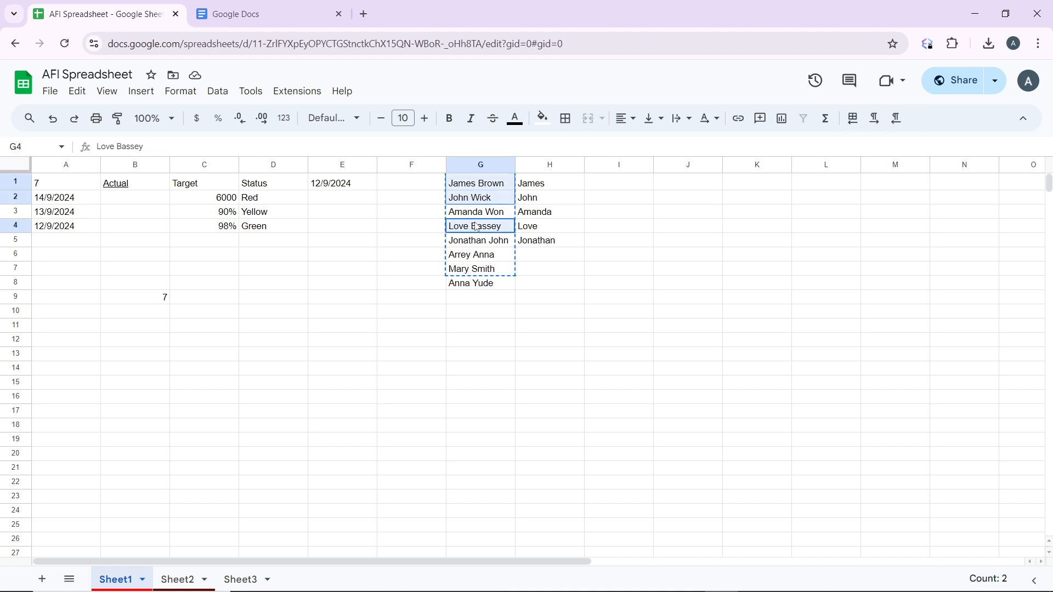
left_click(476, 211, "ctrl")
left_click(475, 240, "ctrl")
left_click(473, 257, "shift")
left_click(473, 256, "ctrl")
left_click(472, 268, "ctrl")
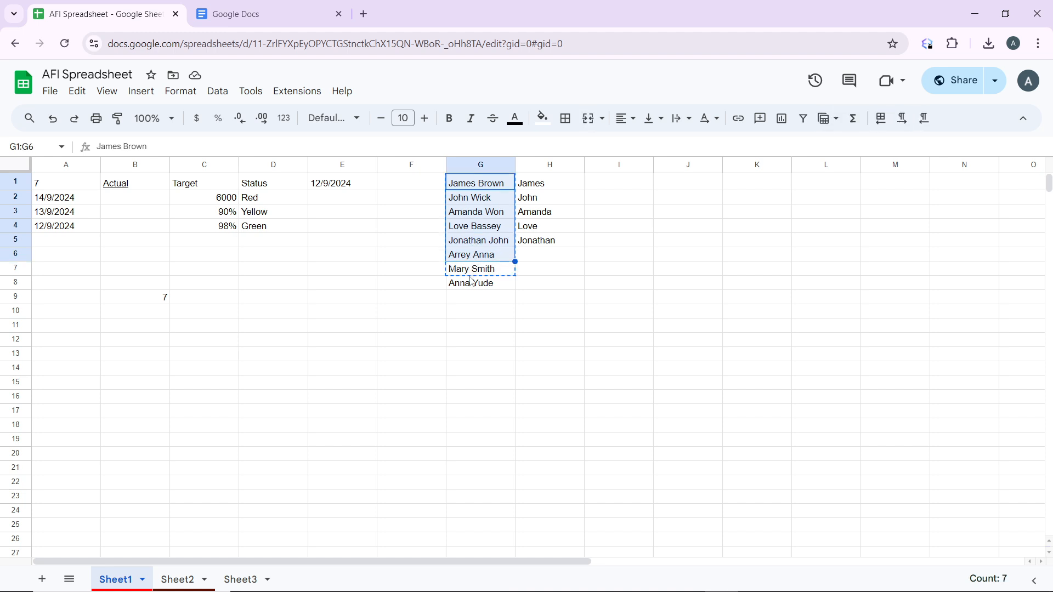
left_click(472, 283, "ctrl")
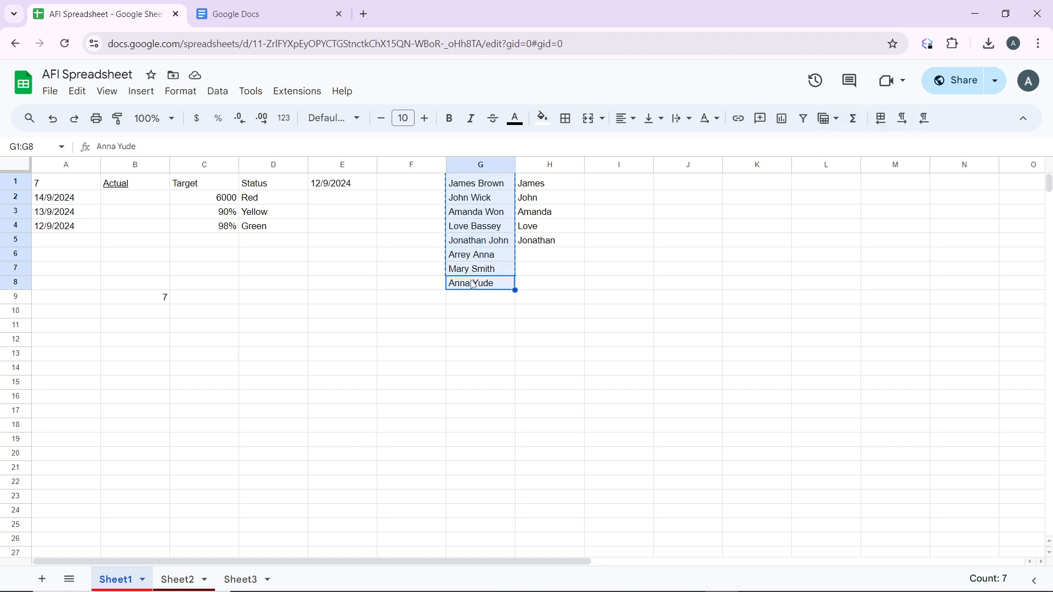
Clear the first names from cells H1 to H5, beside the full names.
left_click(556, 184)
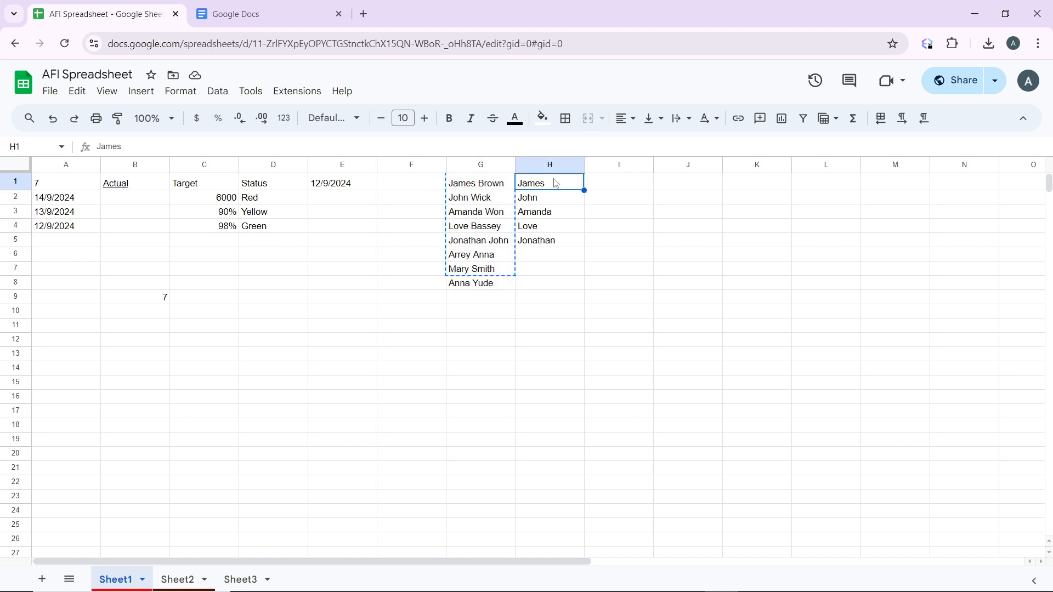
key("Delete")
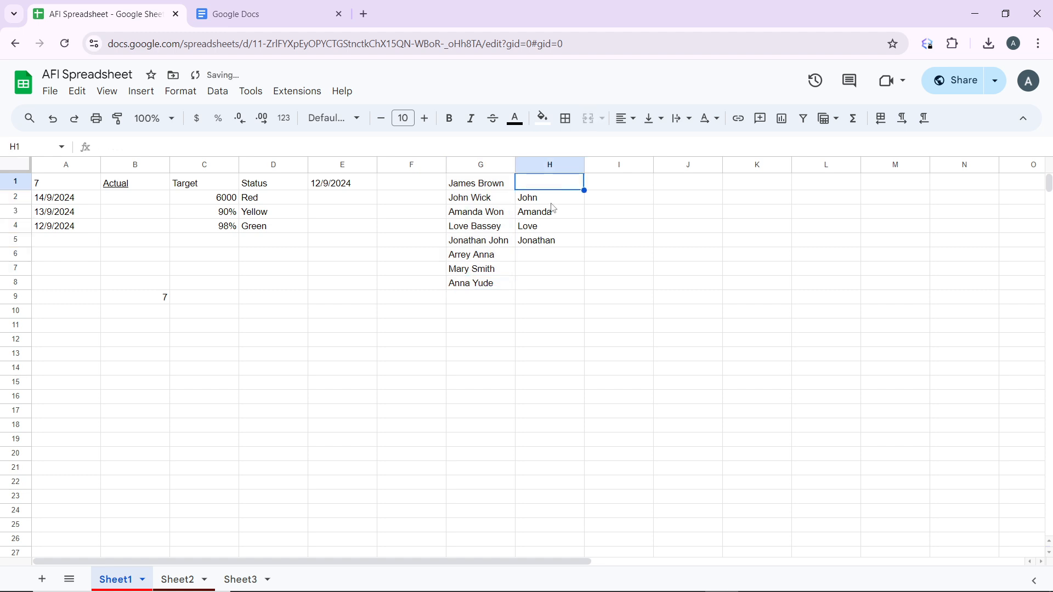
left_click(551, 202)
key("Delete")
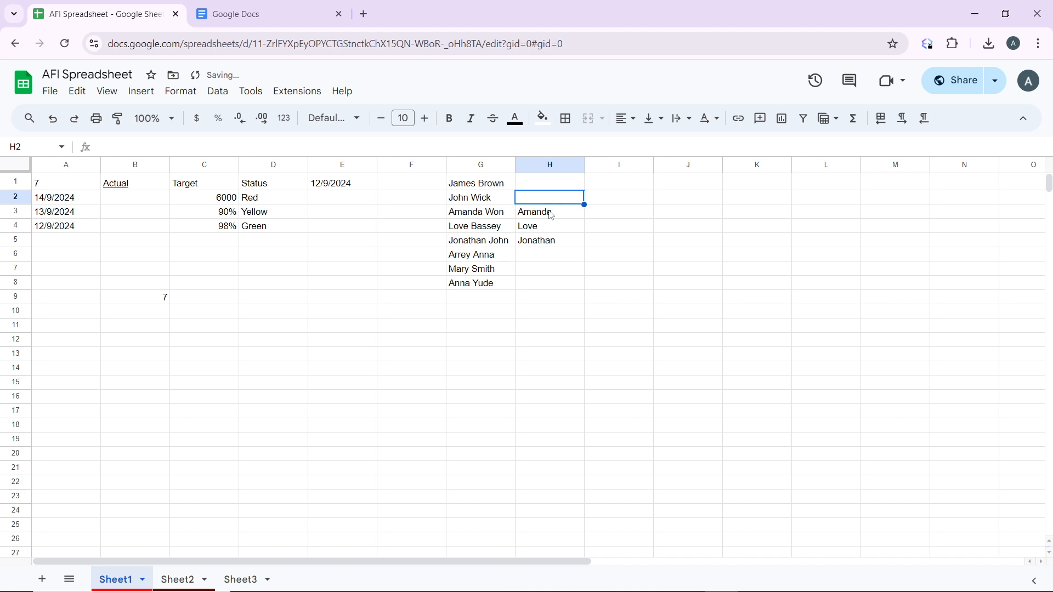
left_click(551, 216)
key("Delete")
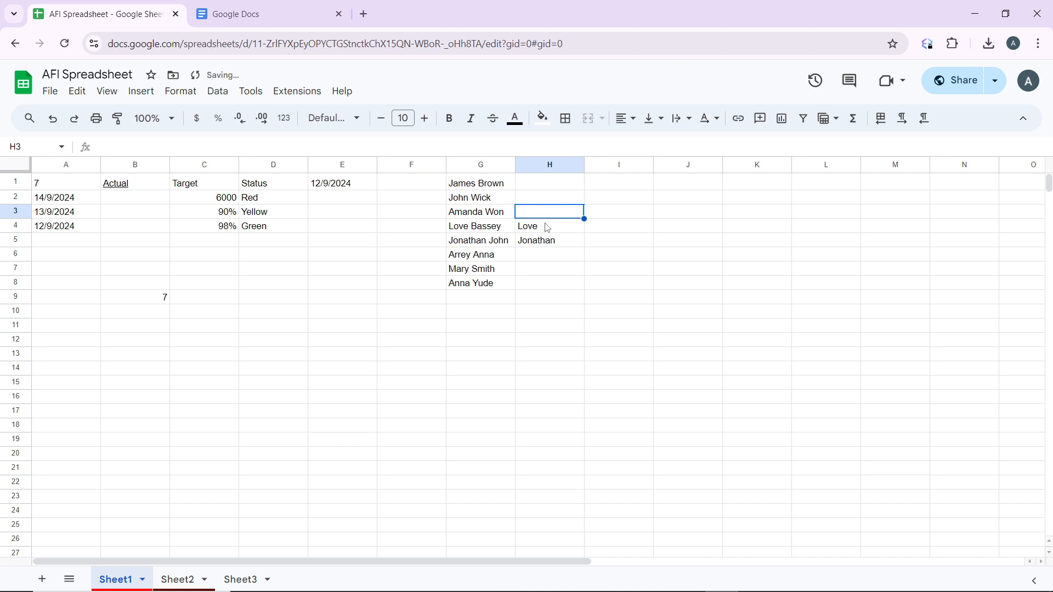
left_click(547, 227)
key("Delete")
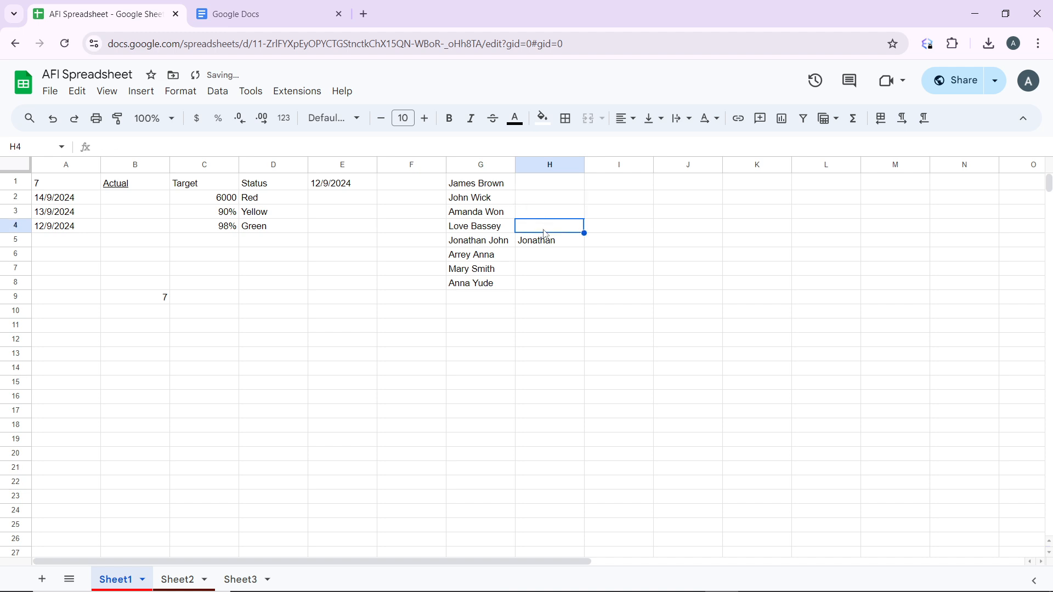
left_click(545, 241)
key("Delete")
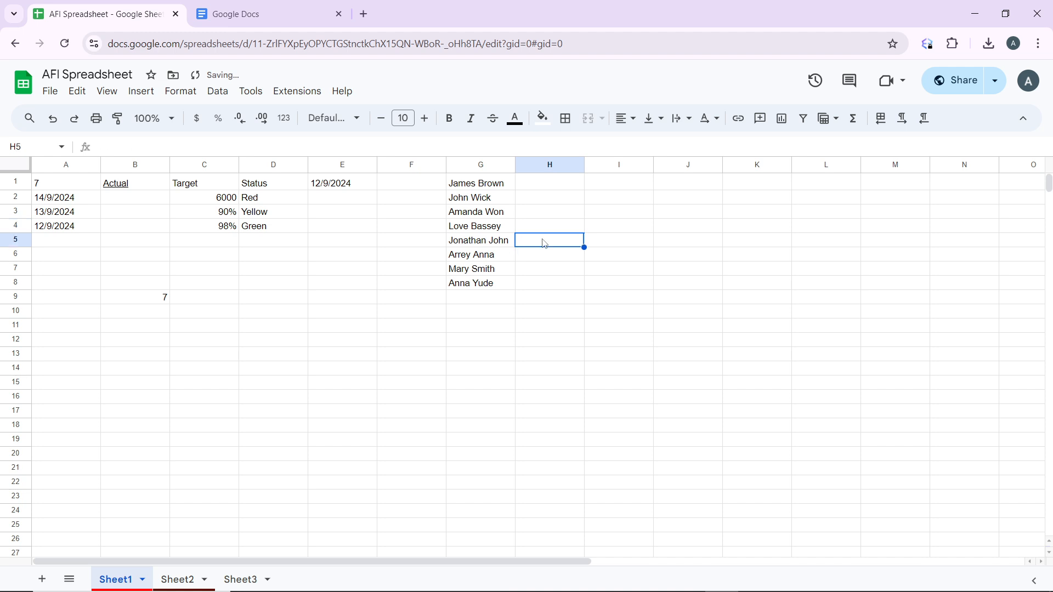
Select the full names in G1:G8 and look through the available data commands for a Smart Fill option.
left_click(496, 186)
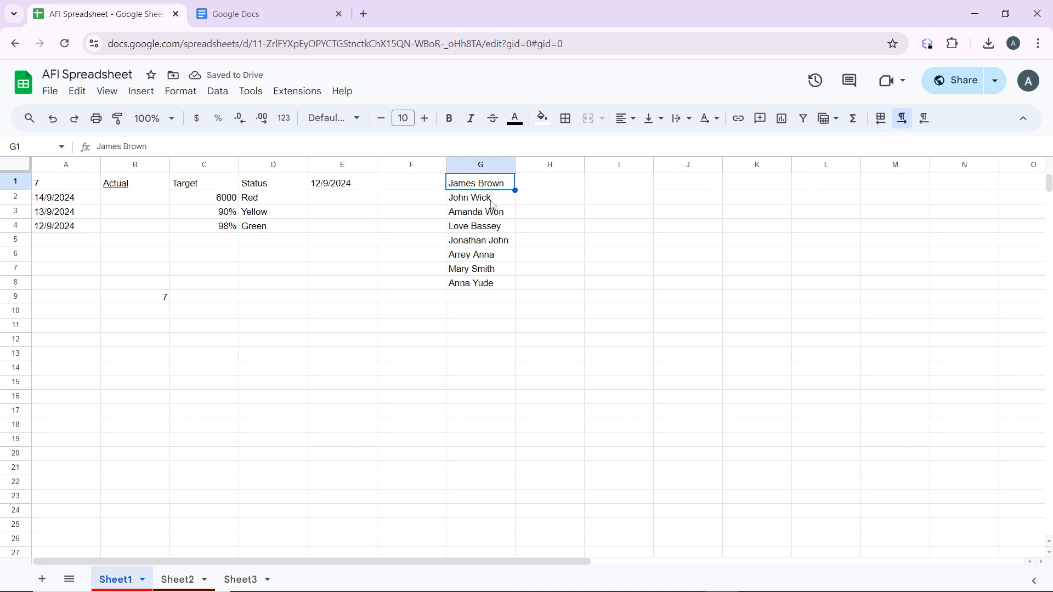
left_click(493, 201, "shift")
left_click(491, 214, "ctrl")
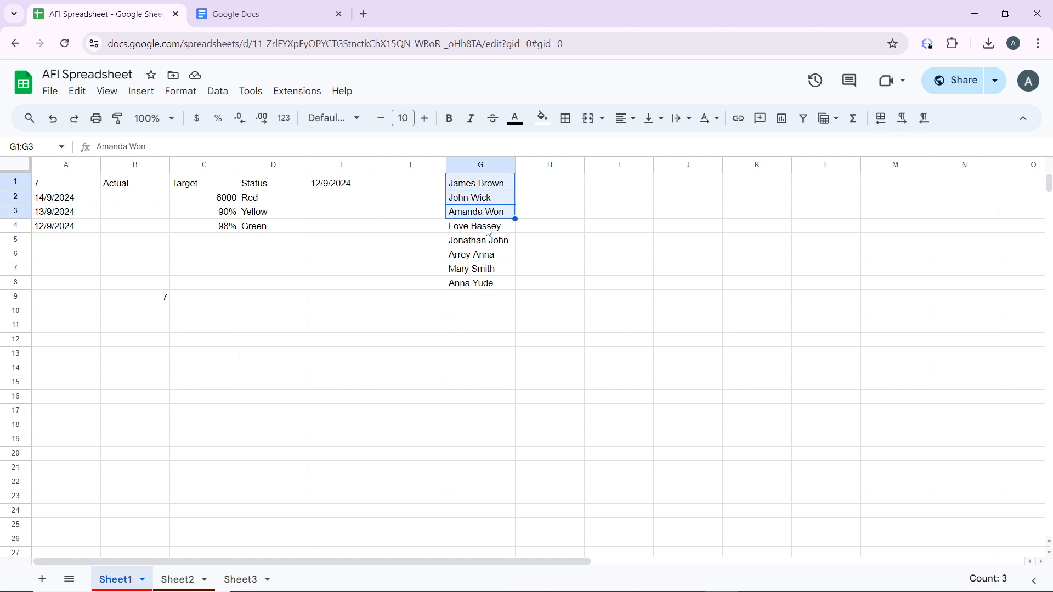
left_click(488, 227, "ctrl")
left_click(486, 242, "ctrl")
left_click(484, 253, "ctrl")
left_click(482, 255, "ctrl")
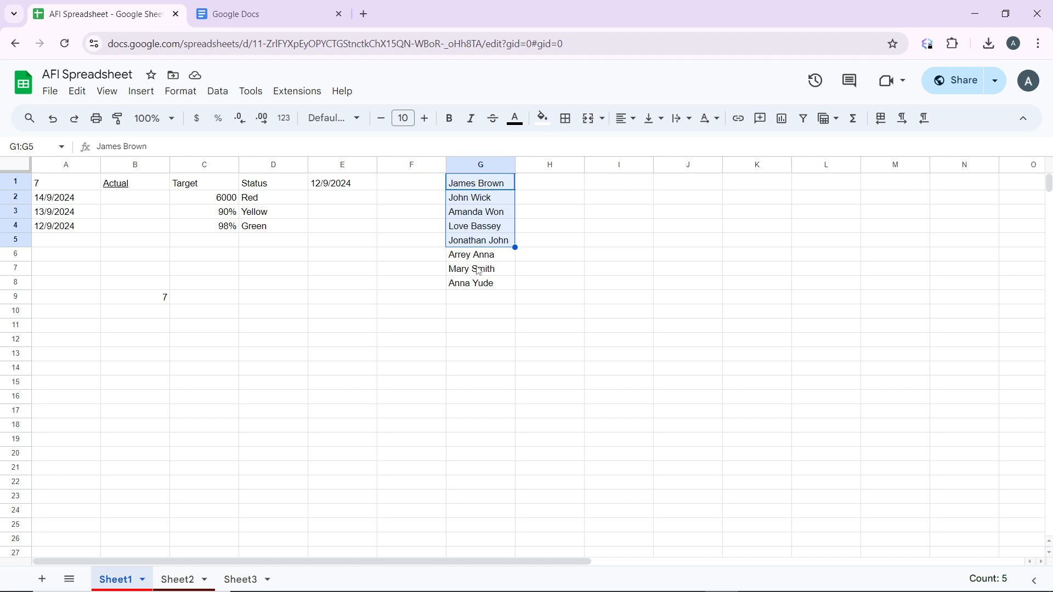
left_click(480, 260, "ctrl")
left_click_drag(481, 272, 478, 286)
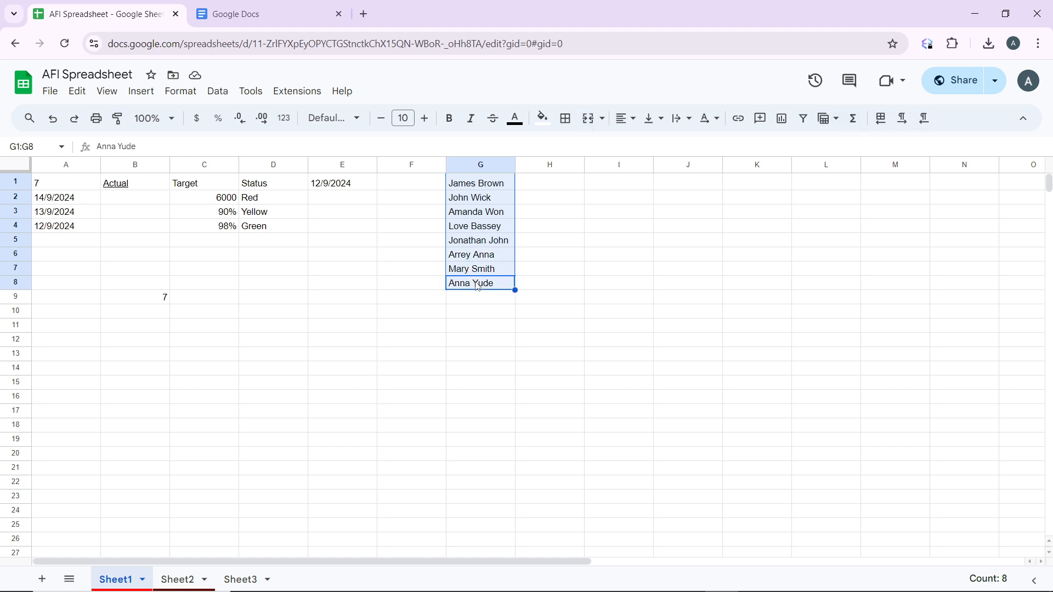
left_click(218, 92)
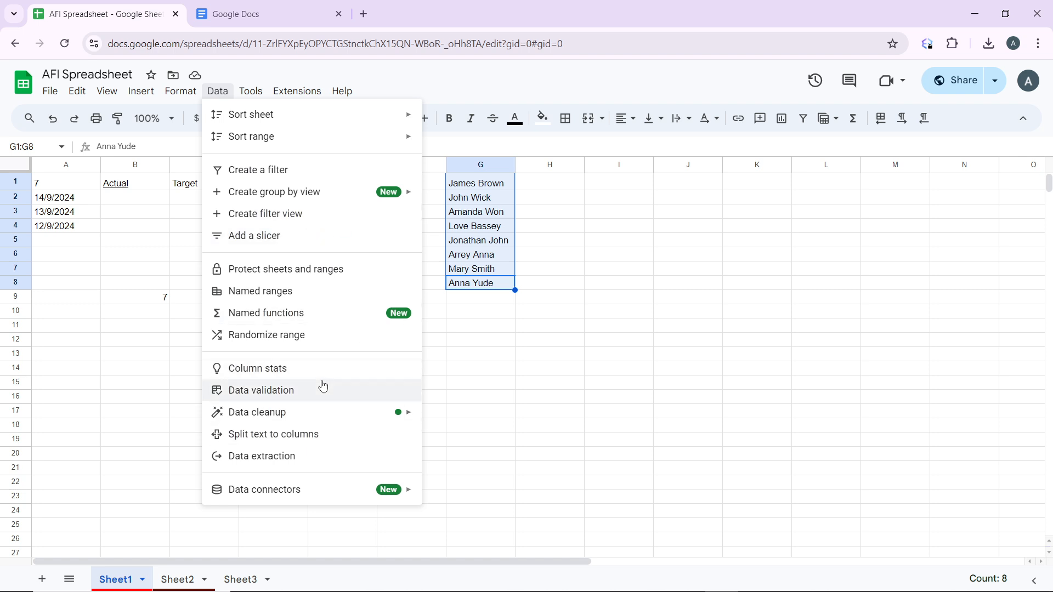
mouse_move(341, 408)
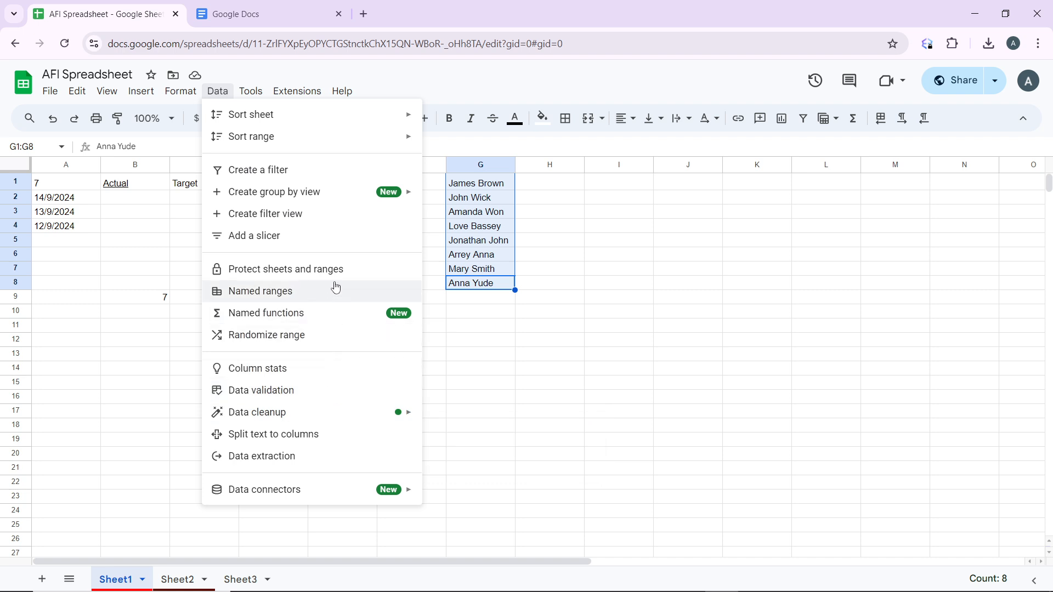
mouse_move(286, 115)
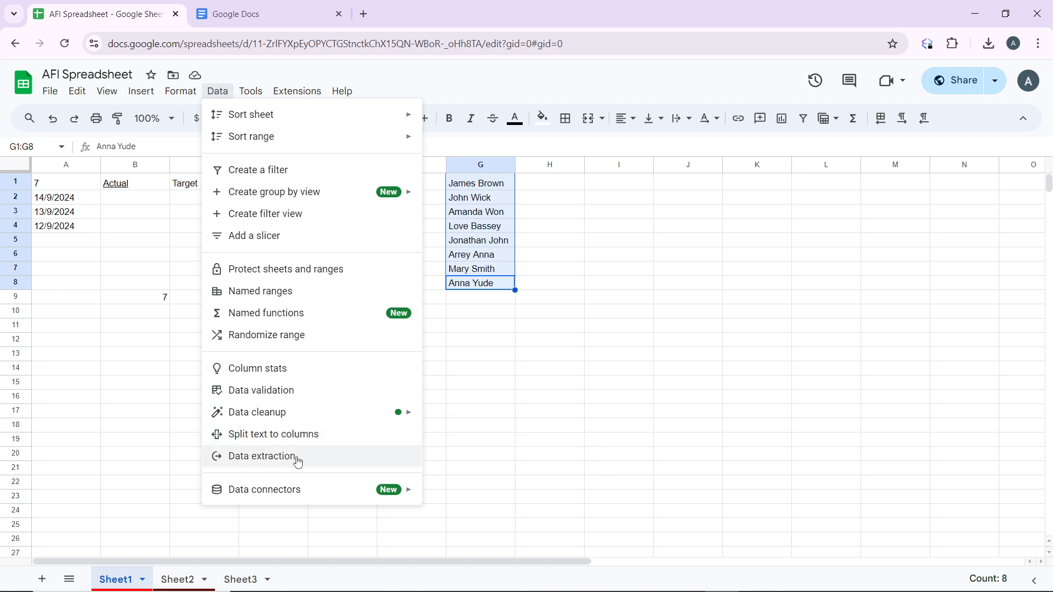
mouse_move(374, 492)
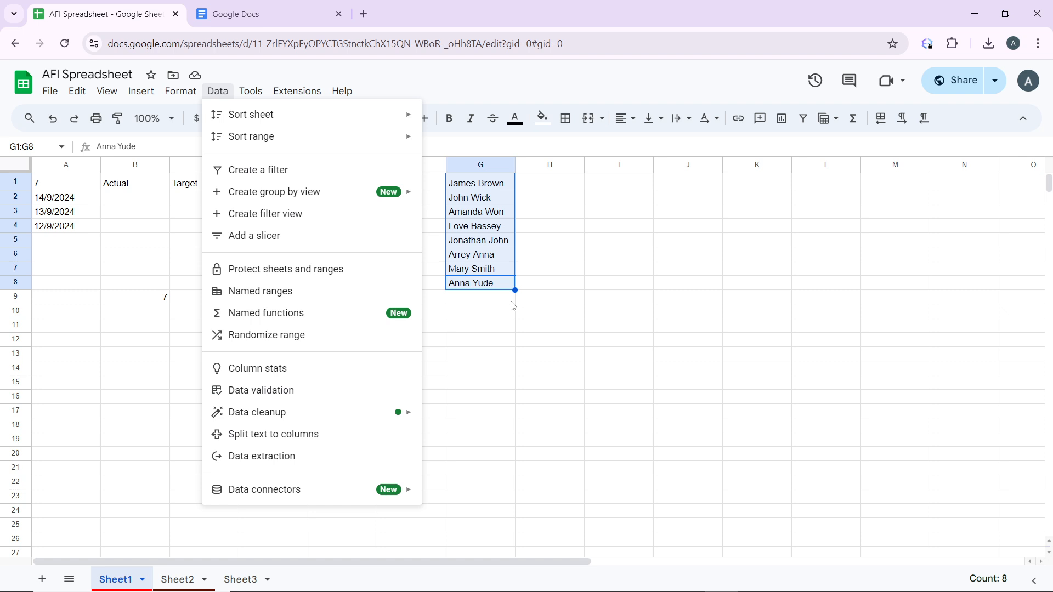
left_click(598, 235)
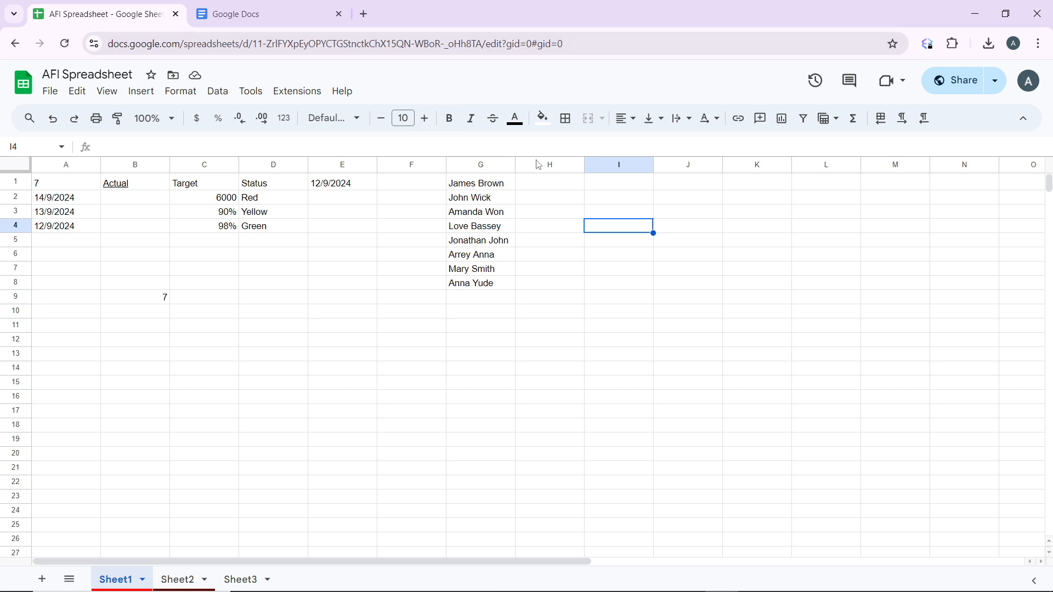
Enter the matching first names in H1 and H2, beside the first two full names in column G.
left_click(538, 182)
type("JaMES")
key("BackSpace")
key("BackSpace")
key("BackSpace")
type("mes")
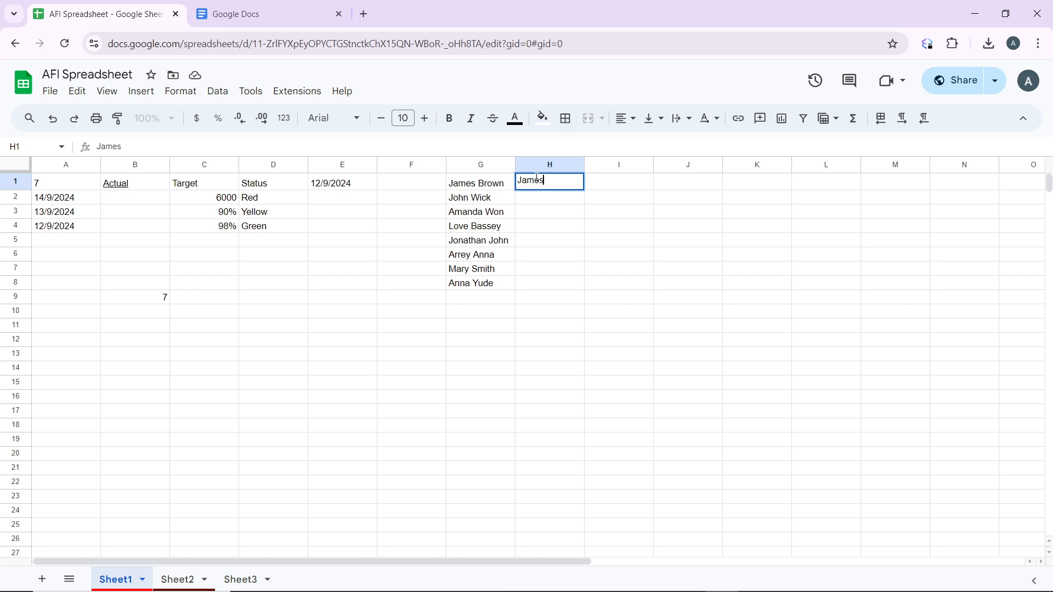
key("Return")
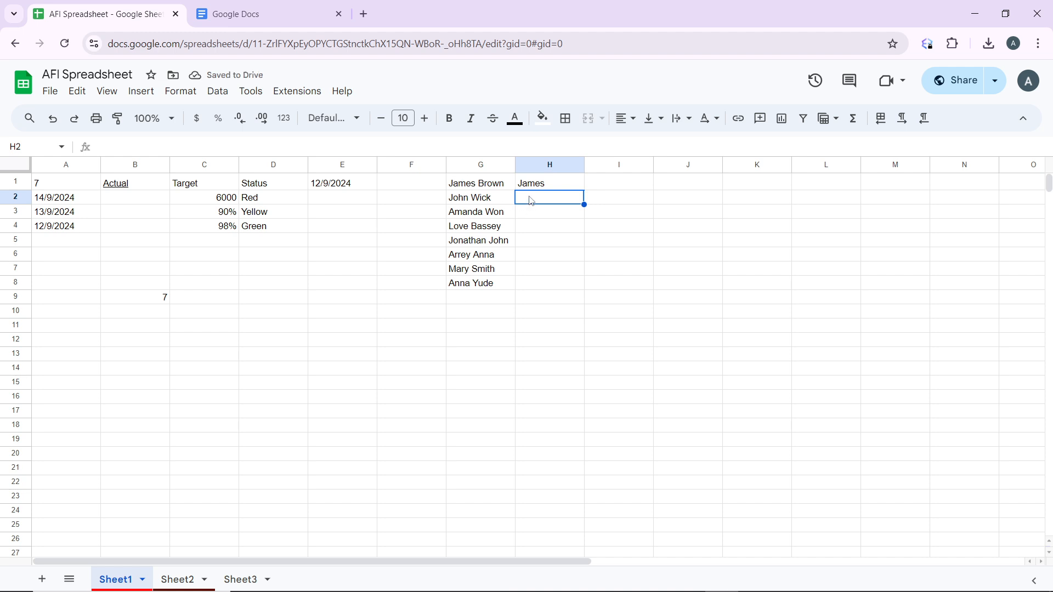
type("John")
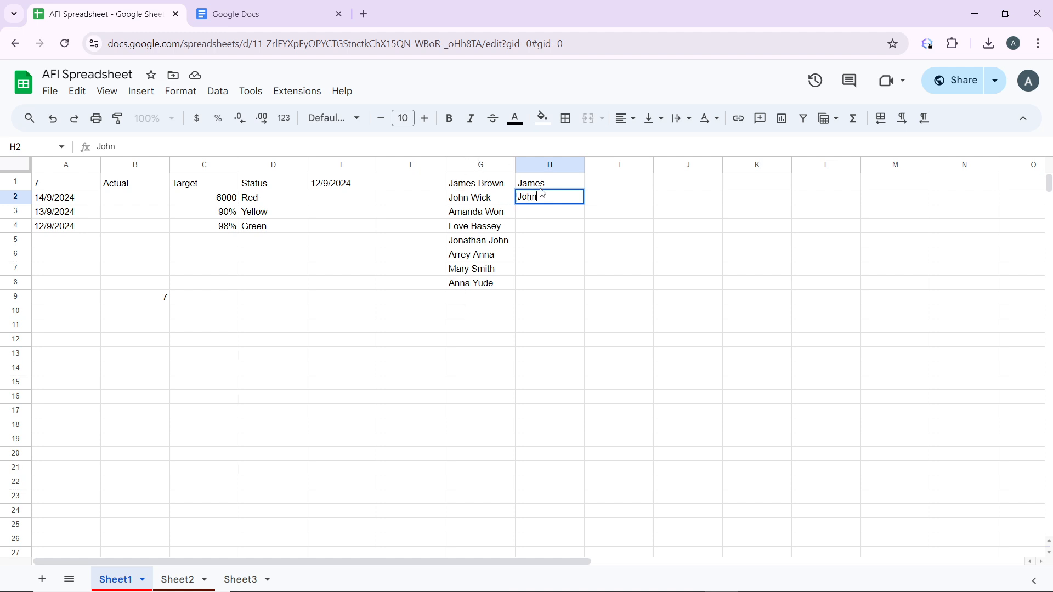
left_click(222, 94)
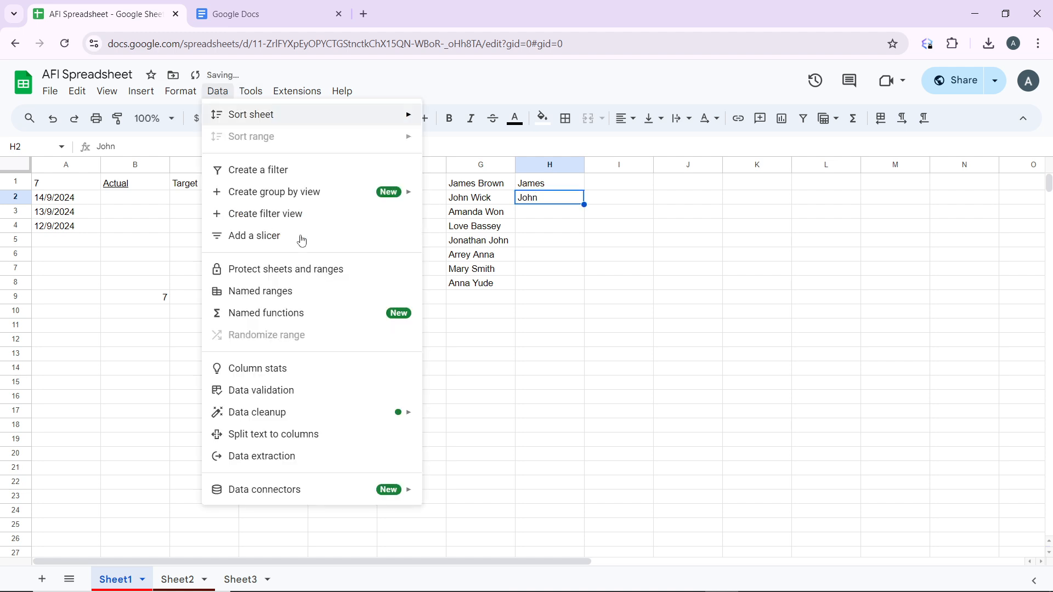
left_click(519, 286)
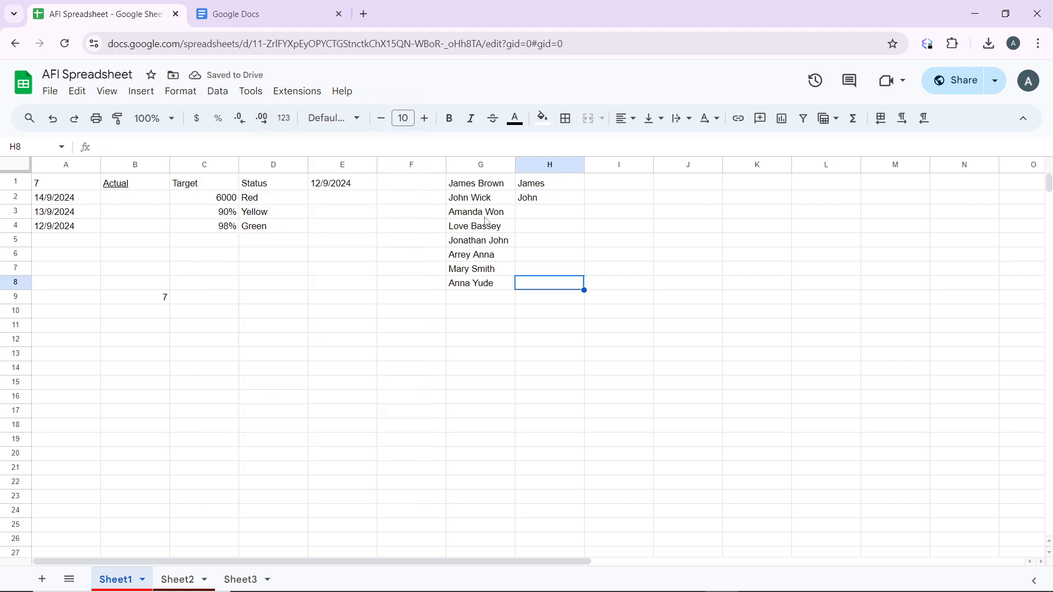
Select G1:G8 together with the first names in H1:H2 and check the data commands for a Smart Fill option again.
left_click(485, 188)
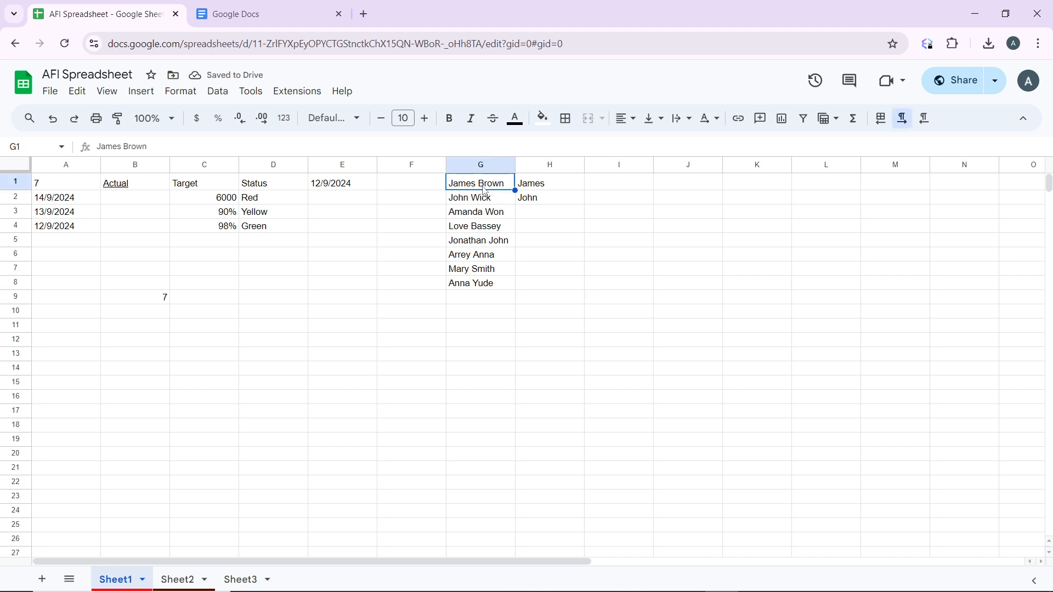
left_click_drag(485, 191, 482, 259)
left_click(481, 274, "shift")
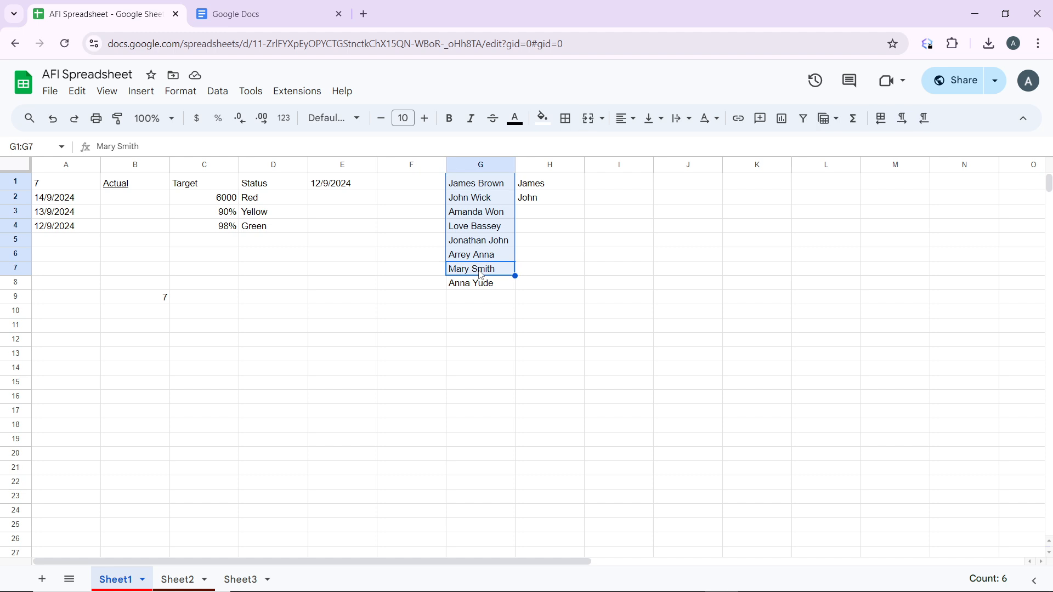
left_click(481, 284, "shift")
left_click(543, 189, "ctrl")
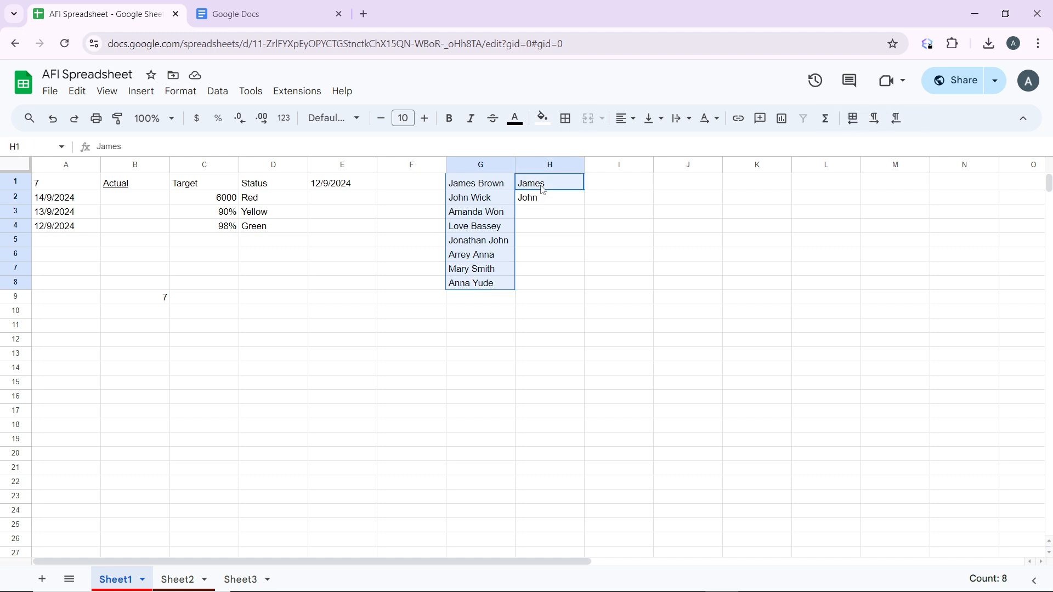
left_click(543, 200, "ctrl+shift")
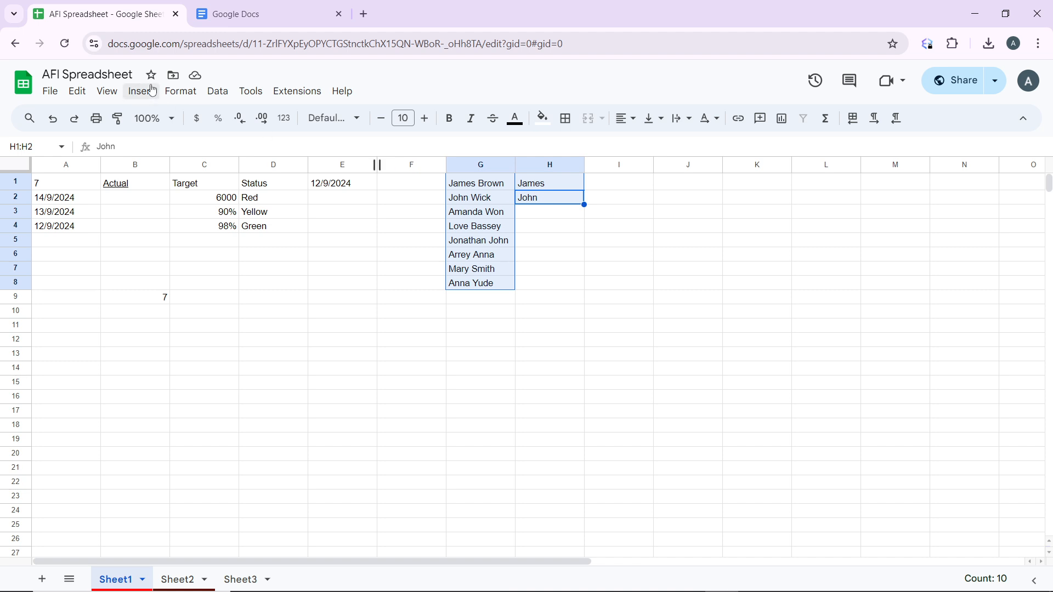
left_click(222, 96)
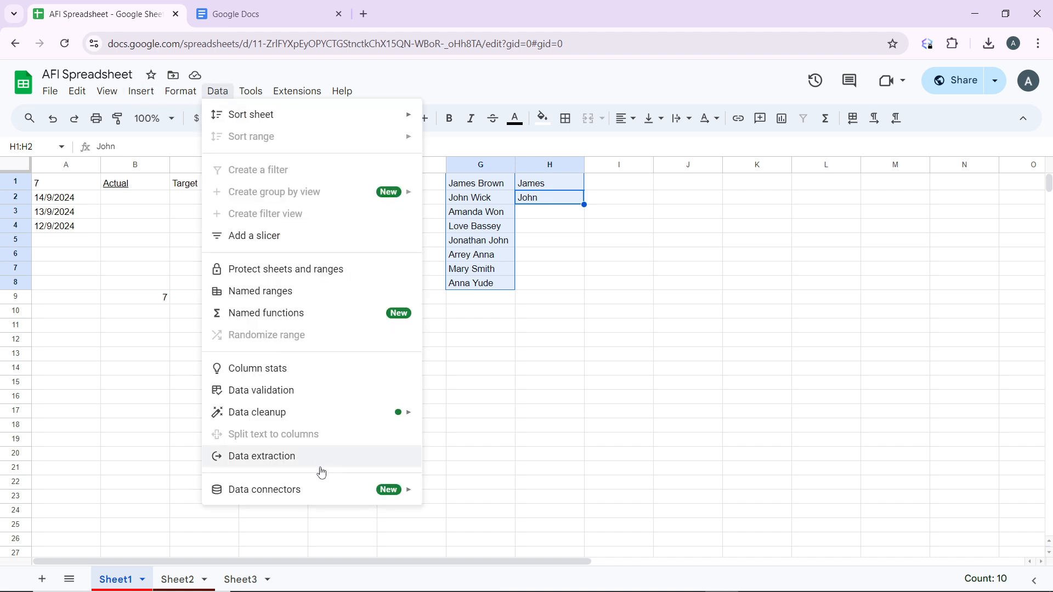
left_click(704, 356)
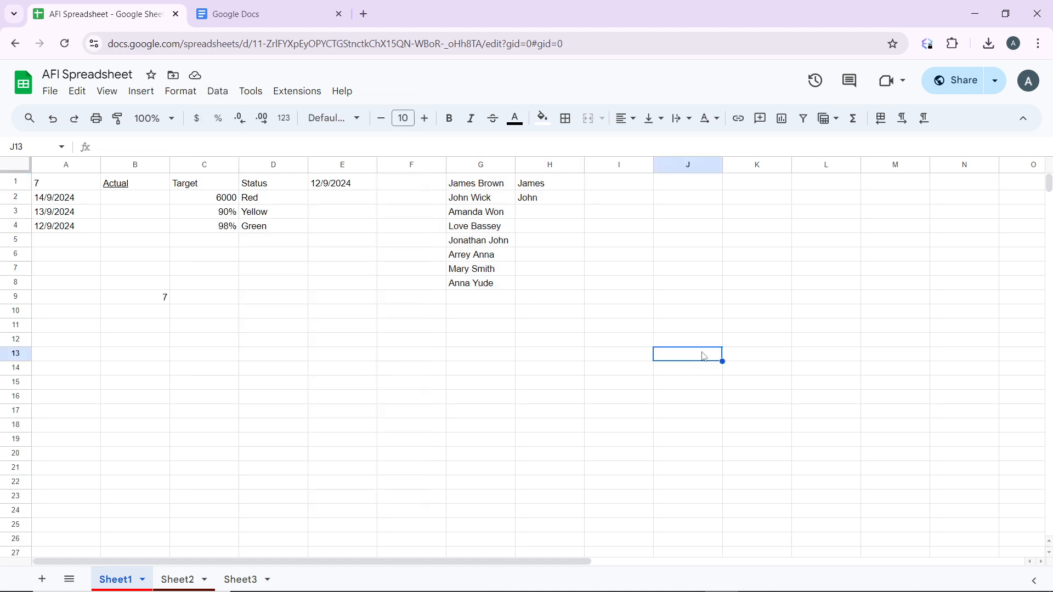